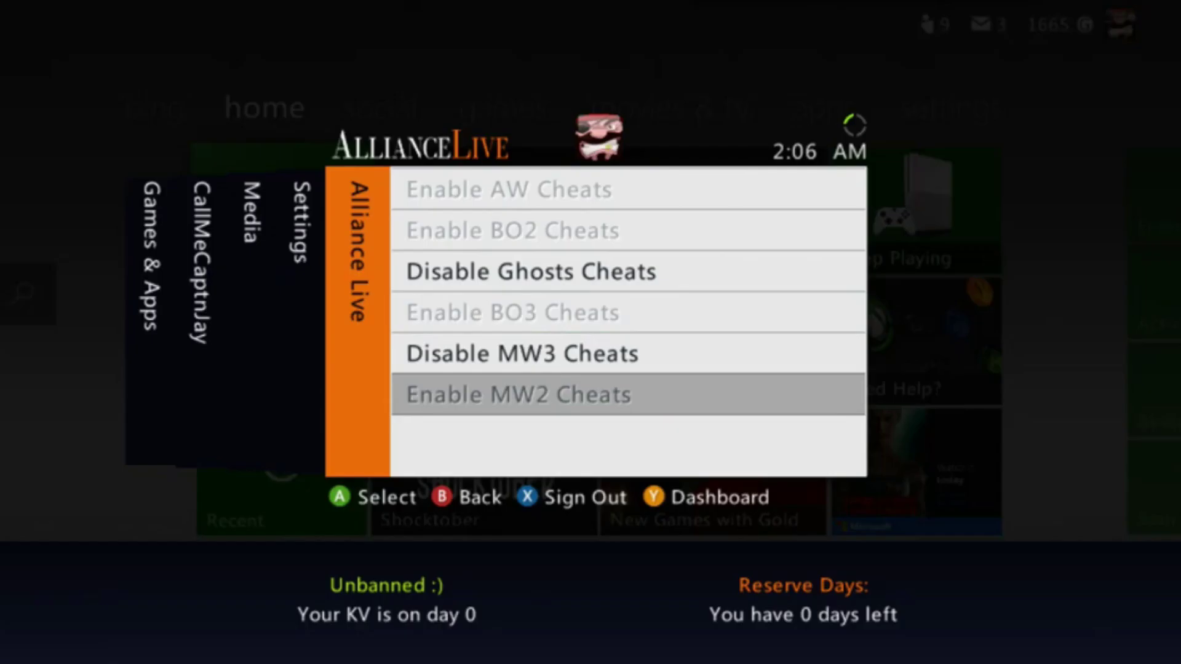
key(Left)
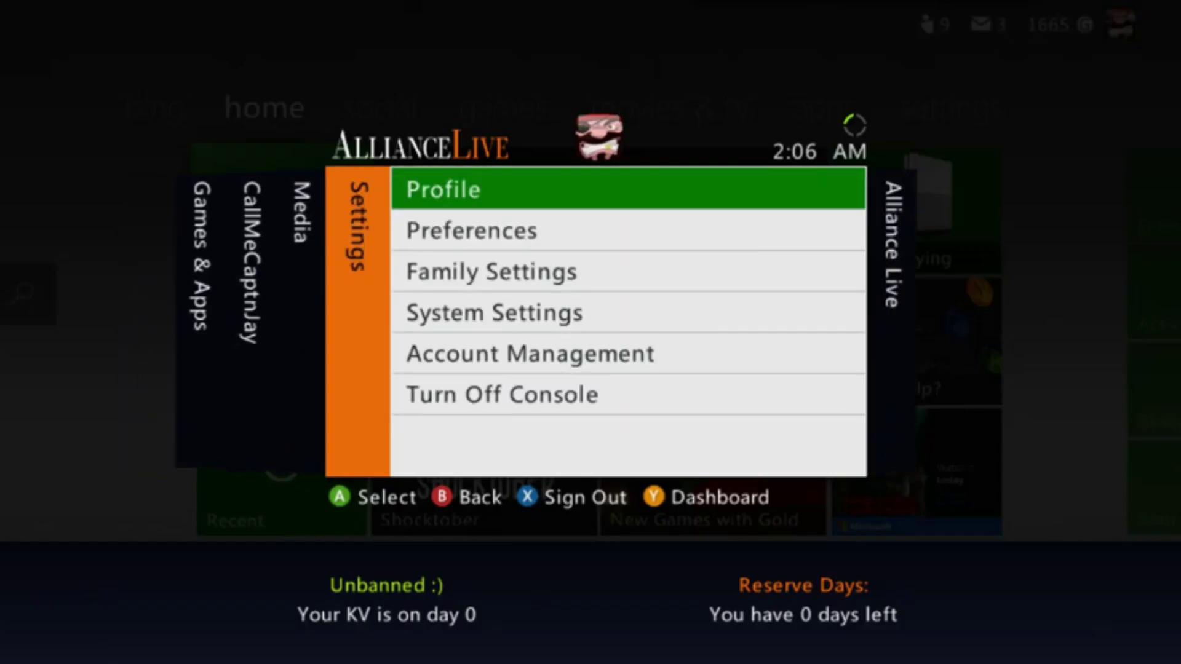
key(Left)
key(Left)
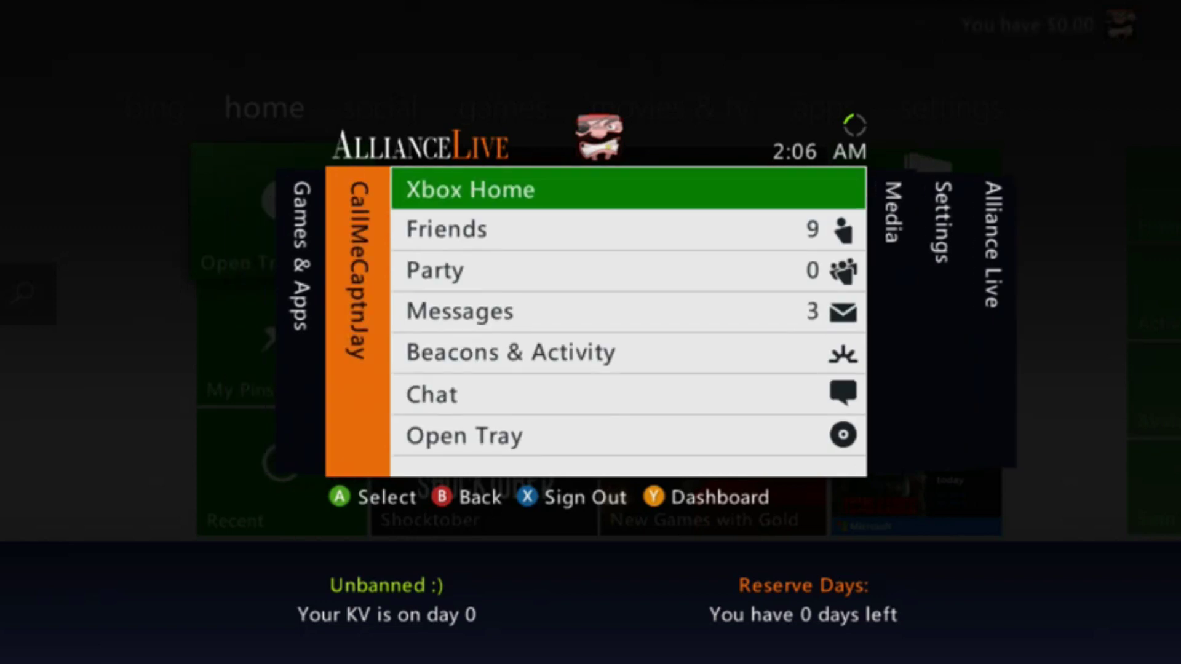
key(Down)
key(Down)
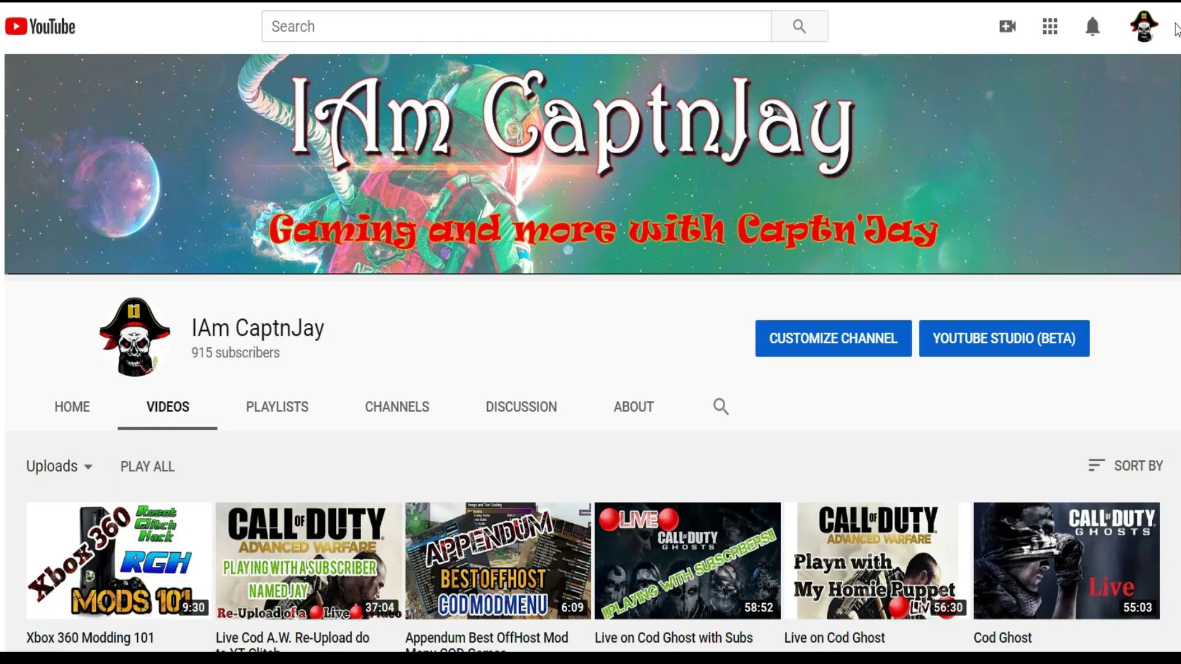
- Look through the uploaded videos on the IAm CaptnJay channel for the Xbox 360 modding and RGH/Jtag tutorials
scroll(1172, 30, down, 2)
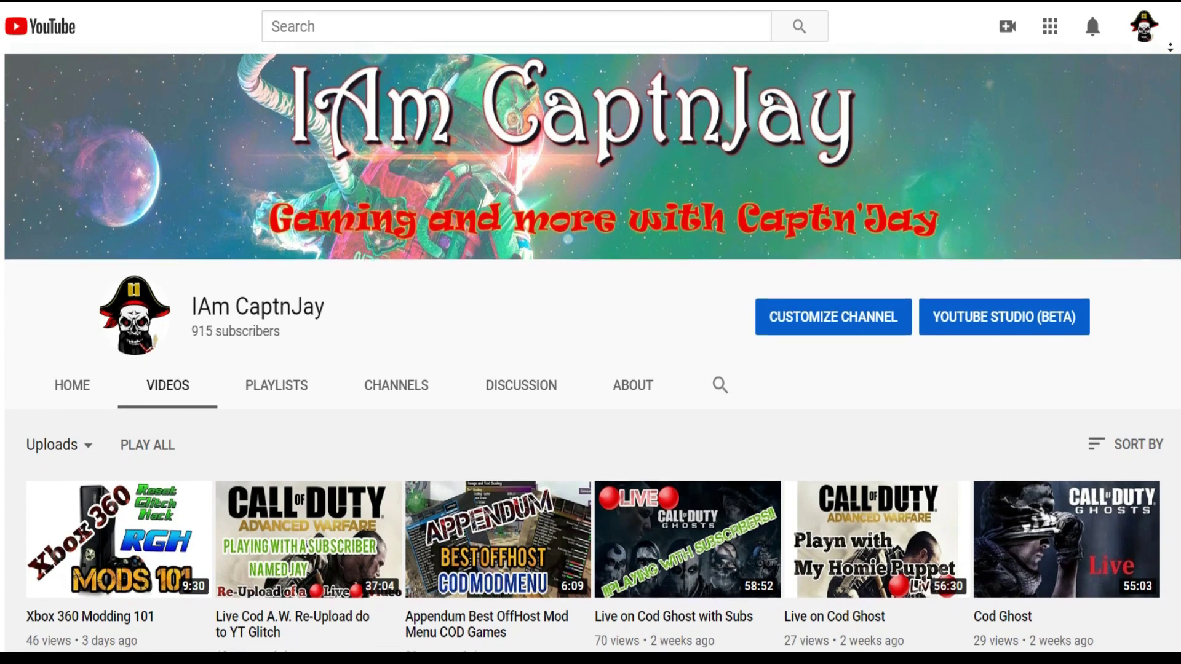
scroll(1172, 46, down, 2)
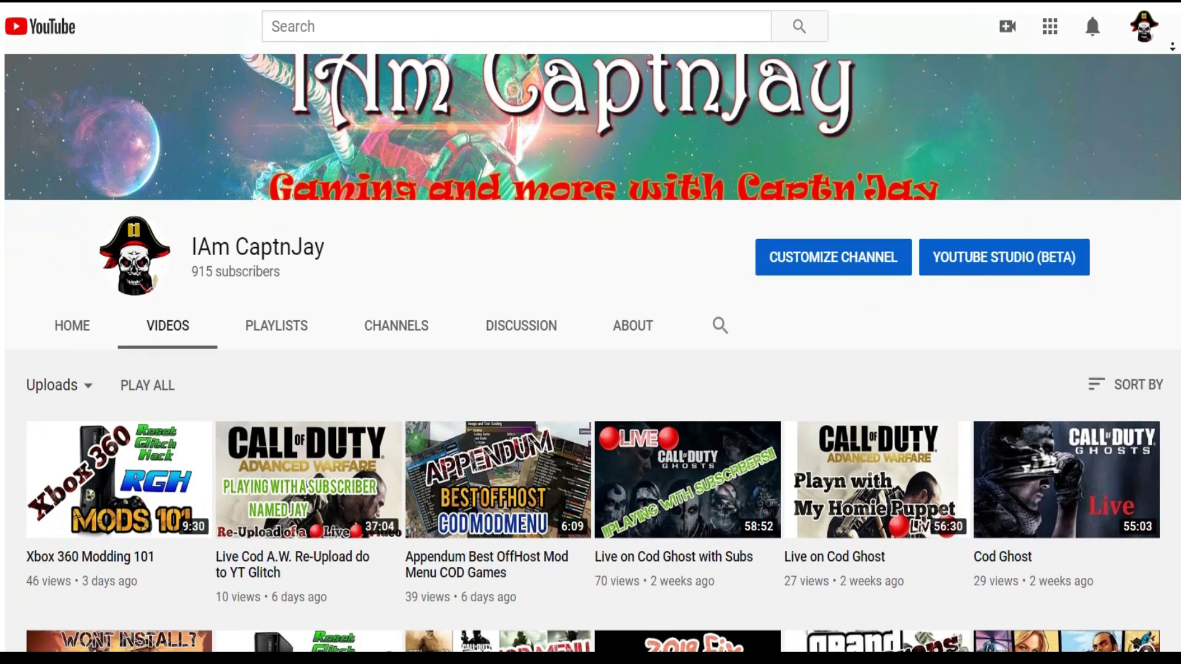
scroll(1171, 46, down, 2)
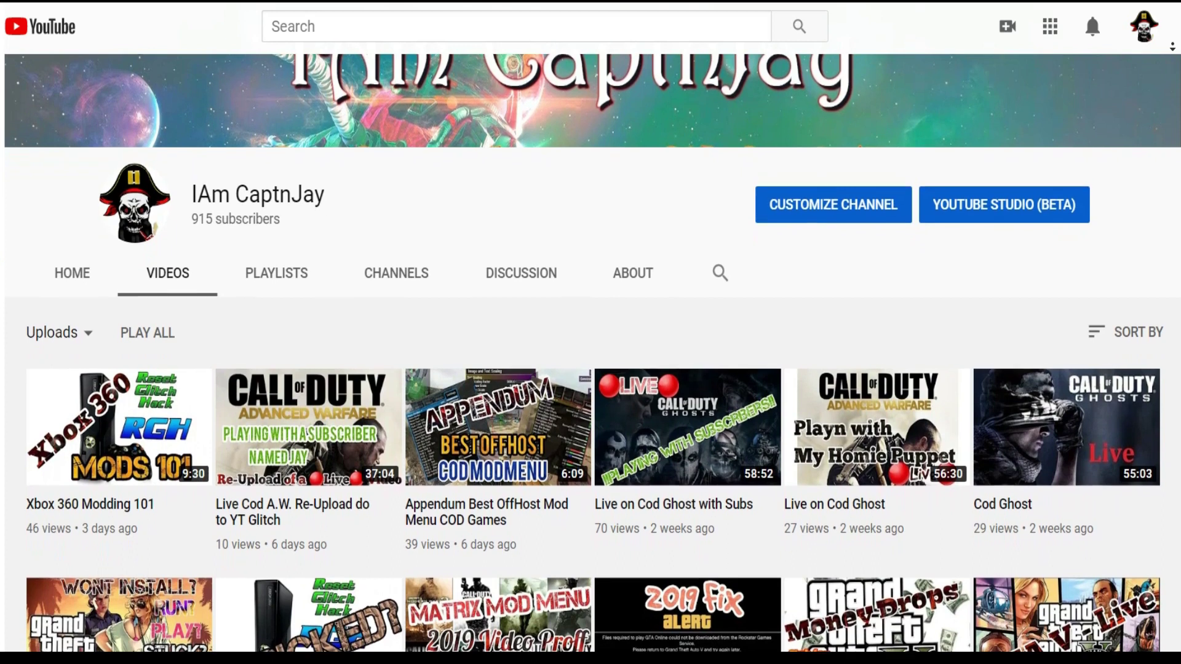
scroll(1172, 47, down, 2)
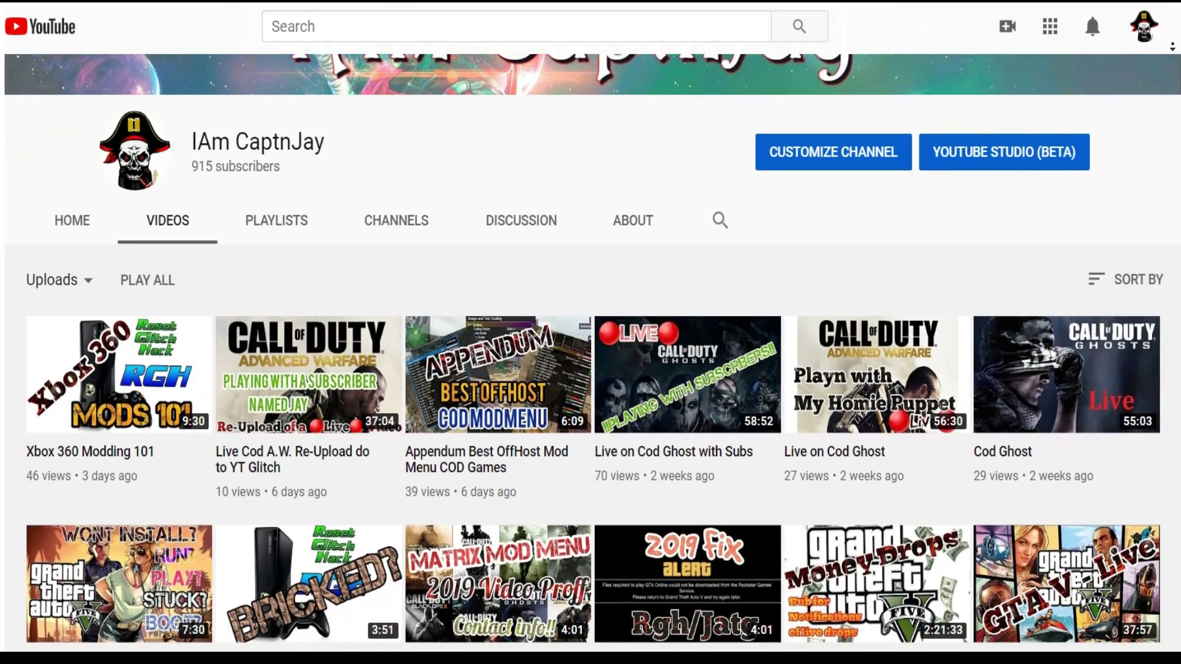
scroll(1173, 46, down, 2)
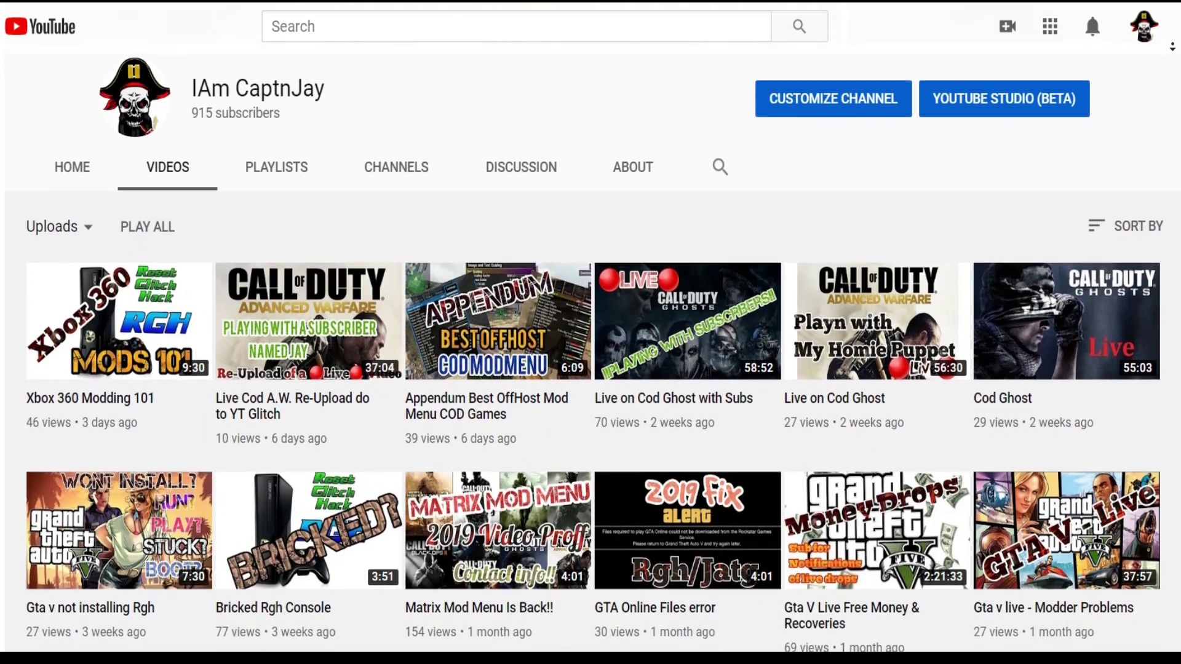
scroll(1172, 47, down, 2)
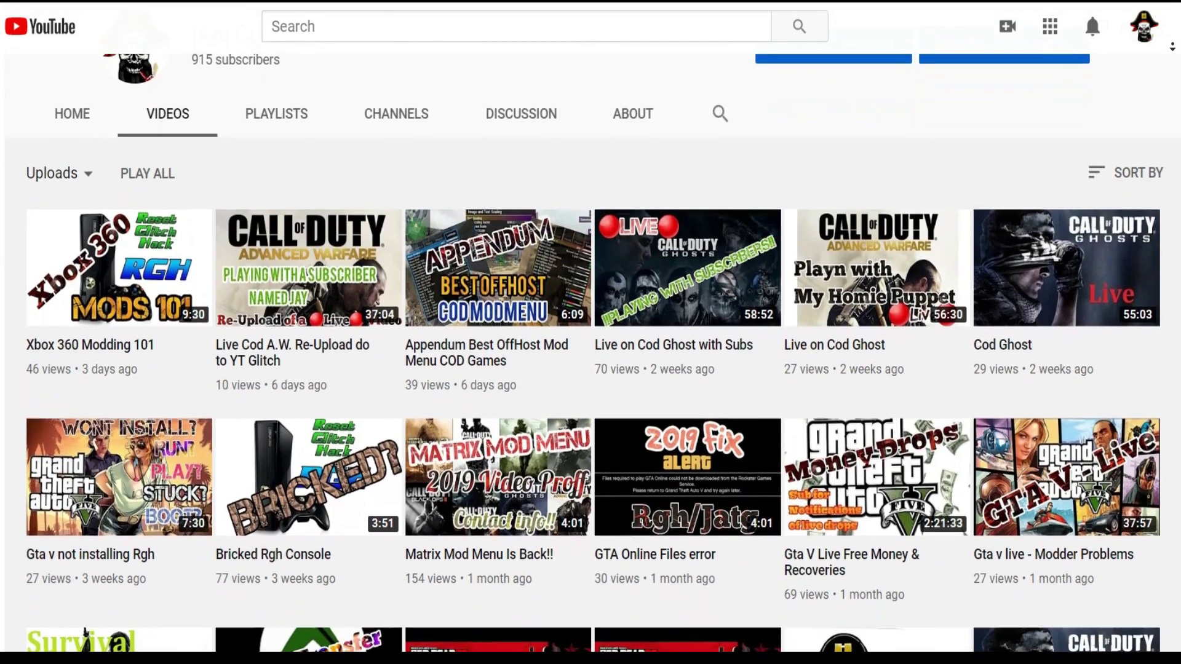
scroll(1173, 46, down, 1)
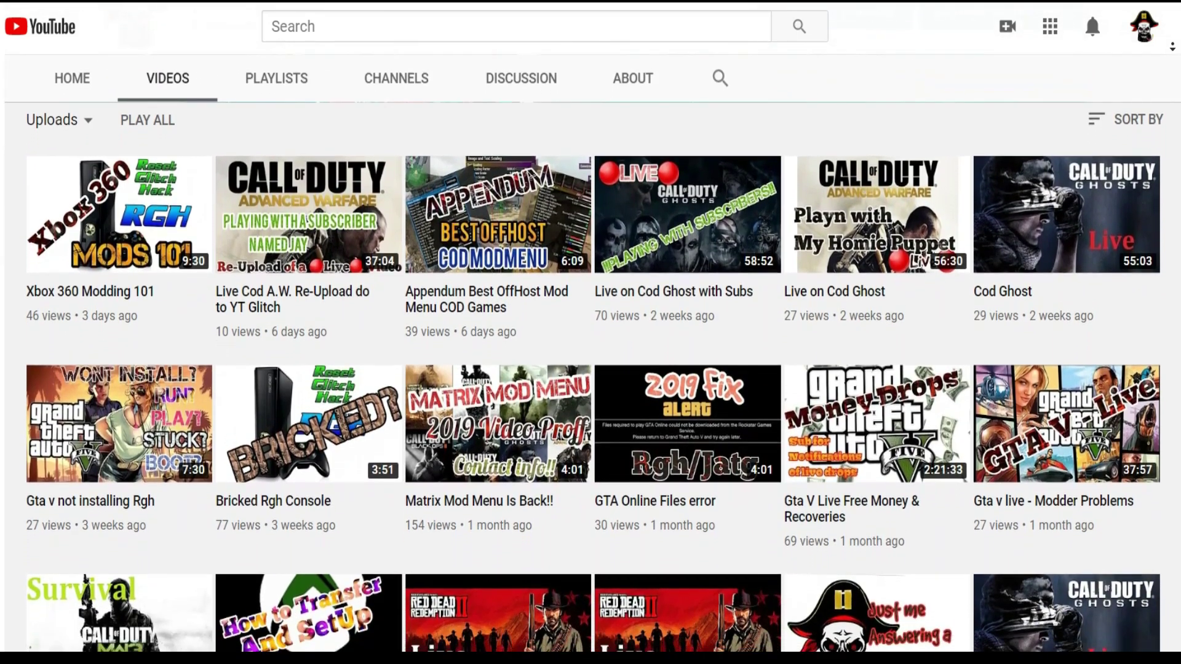
scroll(1173, 46, down, 1)
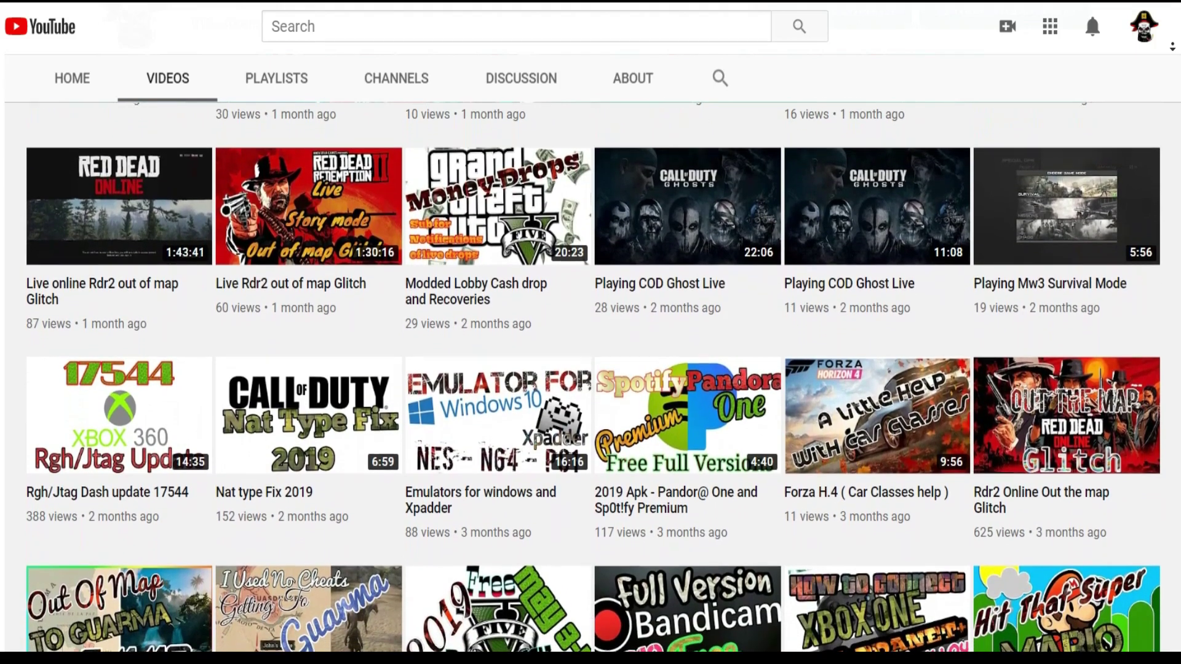
scroll(1173, 47, down, 1)
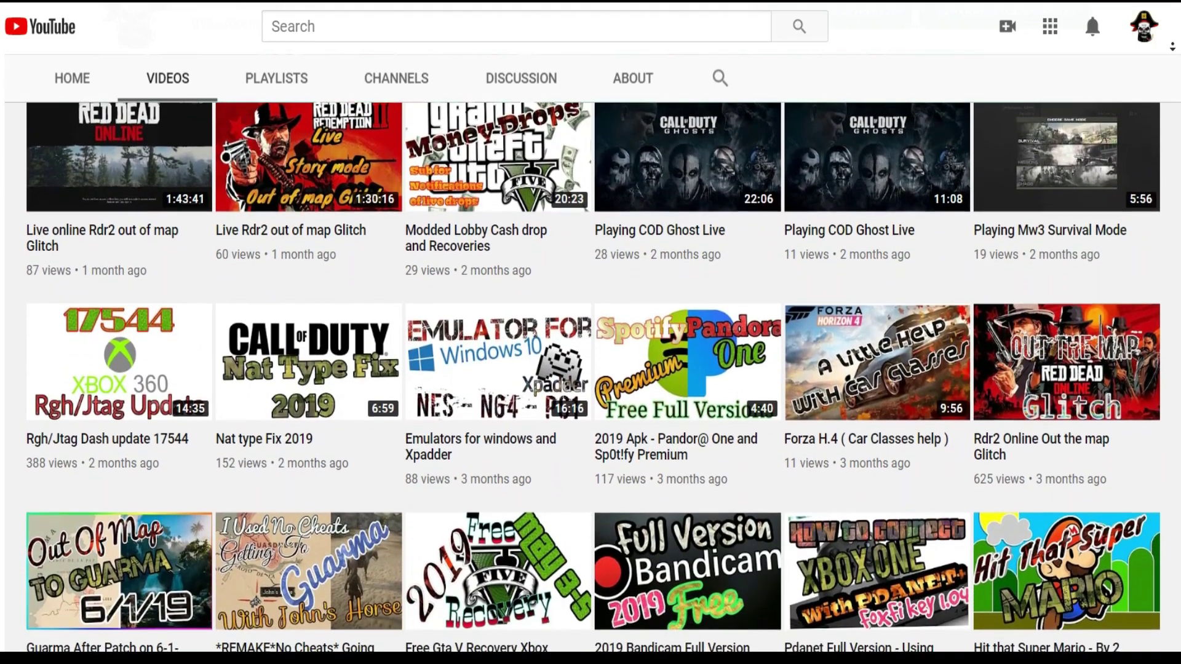
scroll(1173, 47, down, 1)
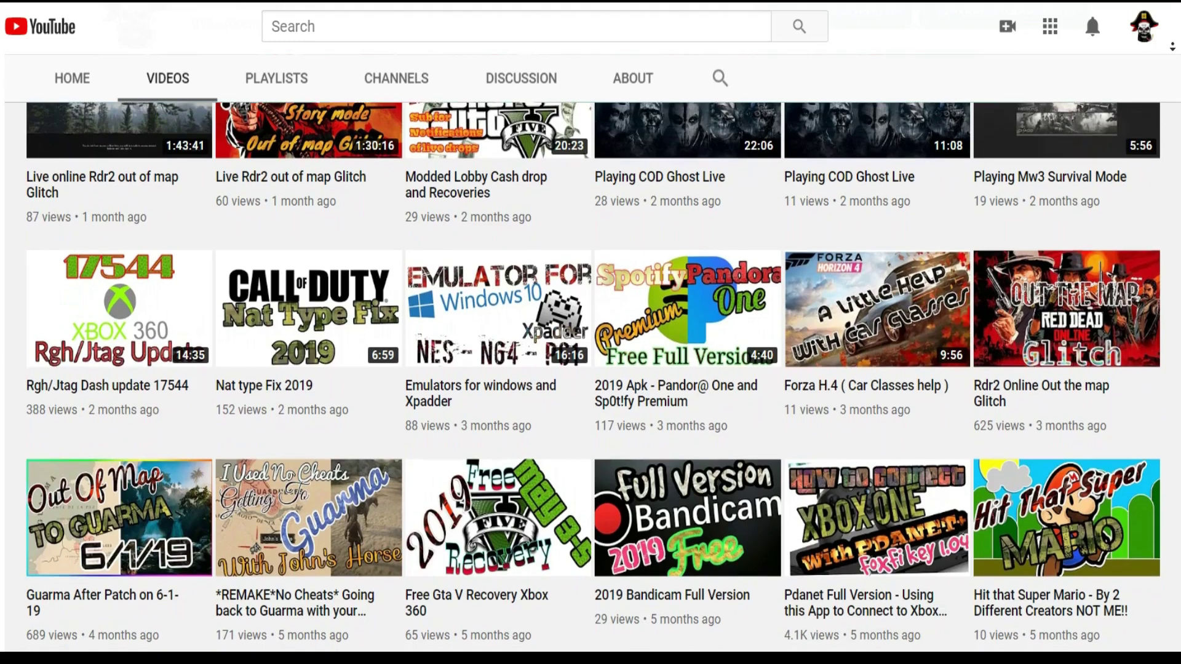
scroll(1173, 46, down, 1)
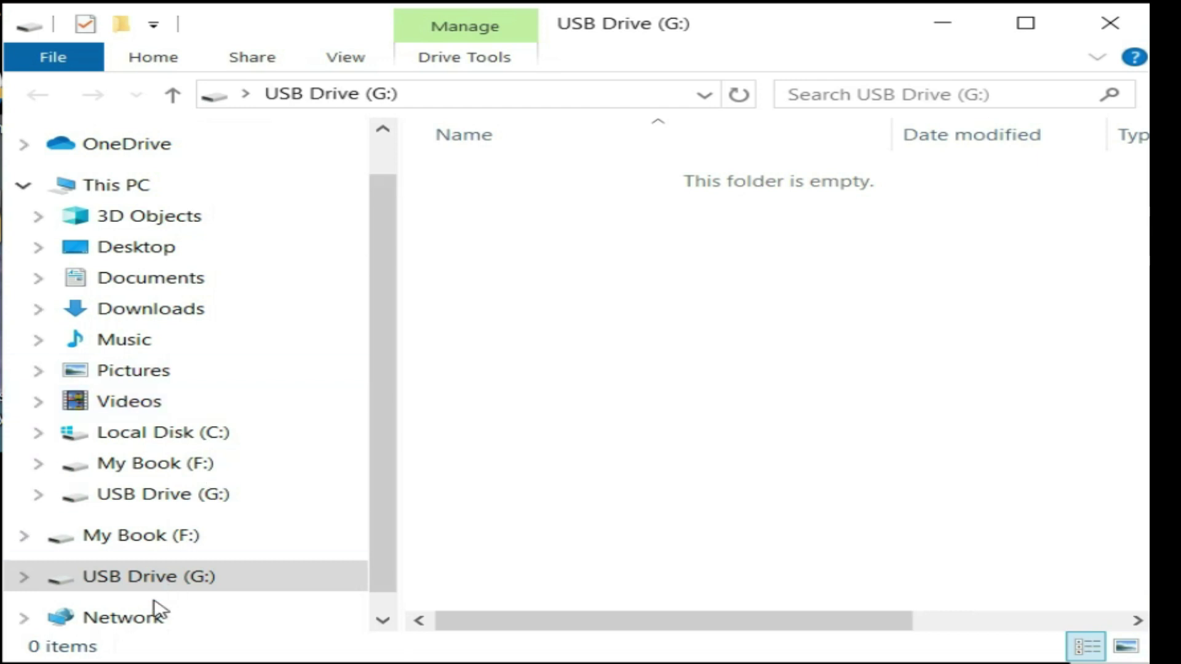
- Open the format options for USB Drive (G:) on the computer
right_click(167, 581)
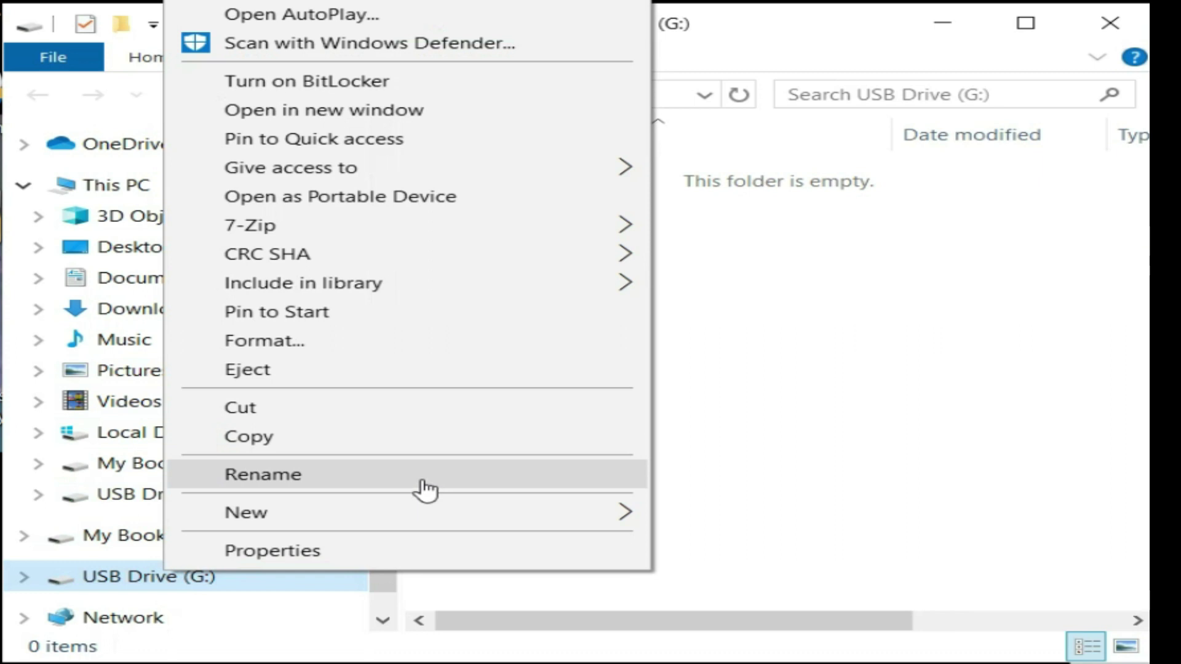
click(347, 352)
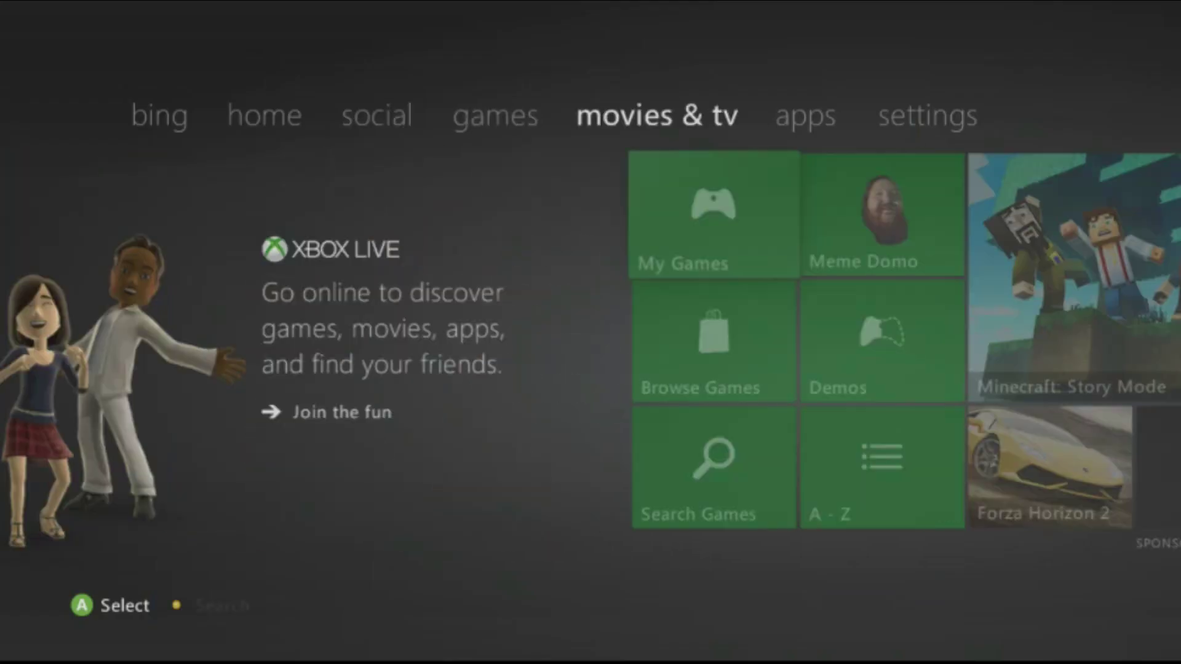
- On the Xbox 360, open the list of storage devices in the system settings and go to the USB Storage Device
key(Right)
key(Right)
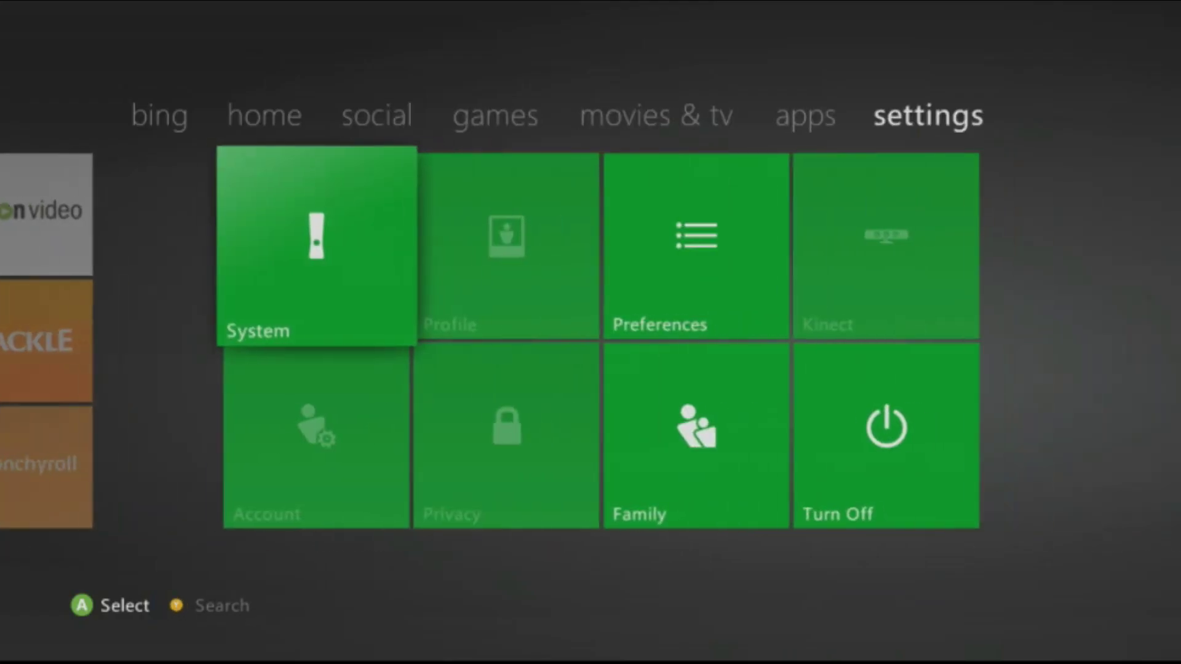
key(Return)
key(Down)
key(Down)
key(Return)
key(Down)
key(Down)
key(Down)
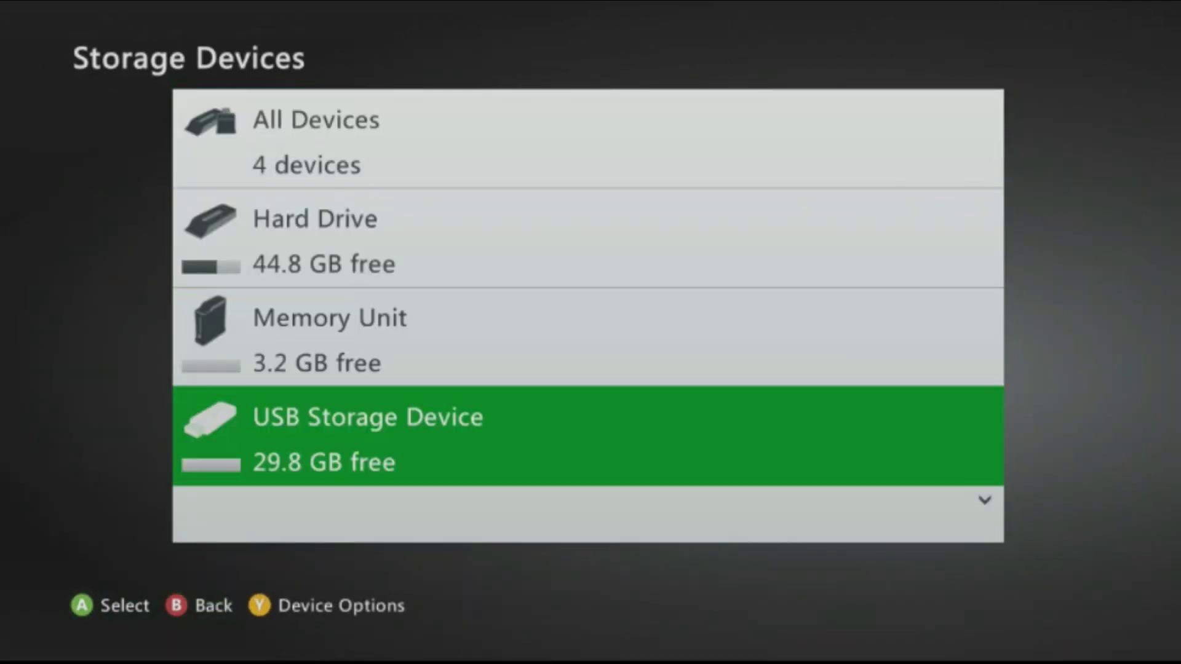
- Bring up the device options of the USB Storage Device and choose the second option
key(y)
key(Down)
key(Return)
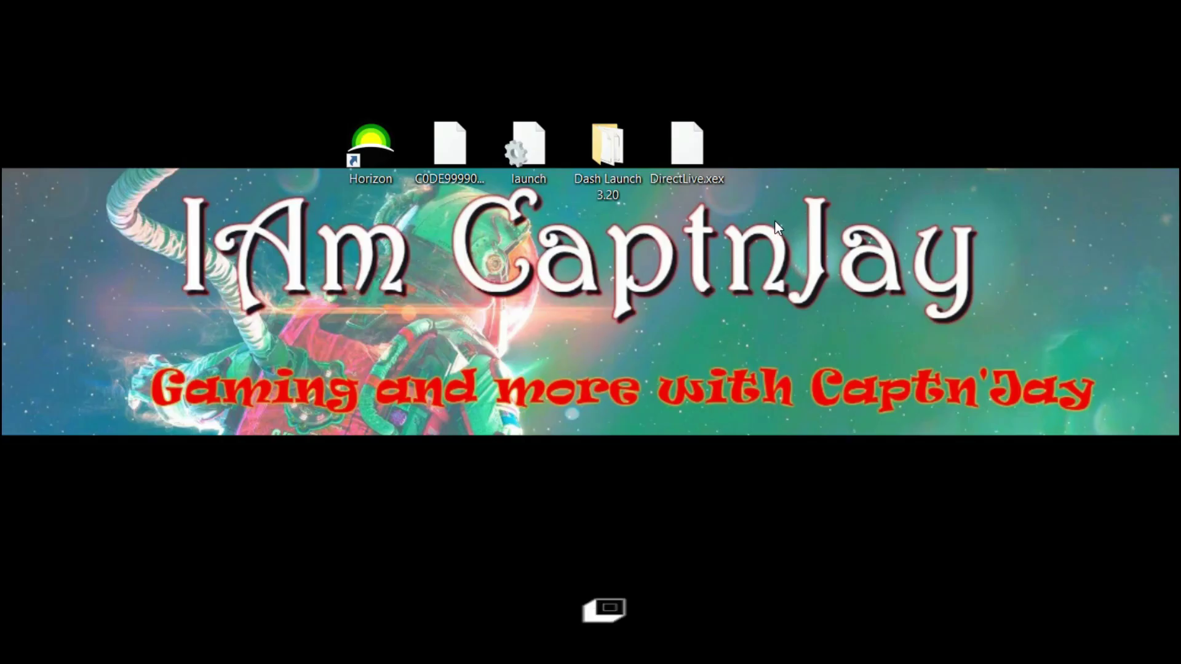
- Switch to the computer and run Horizon as administrator from the desktop
drag(732, 220, 443, 91)
click(376, 161)
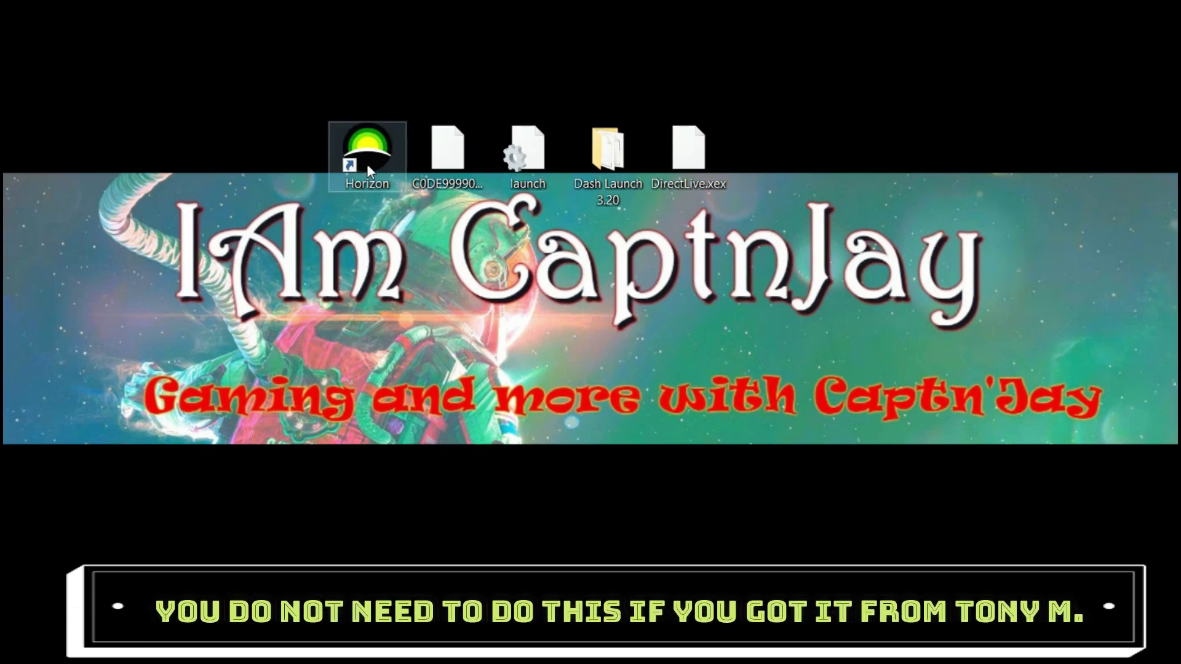
right_click(367, 163)
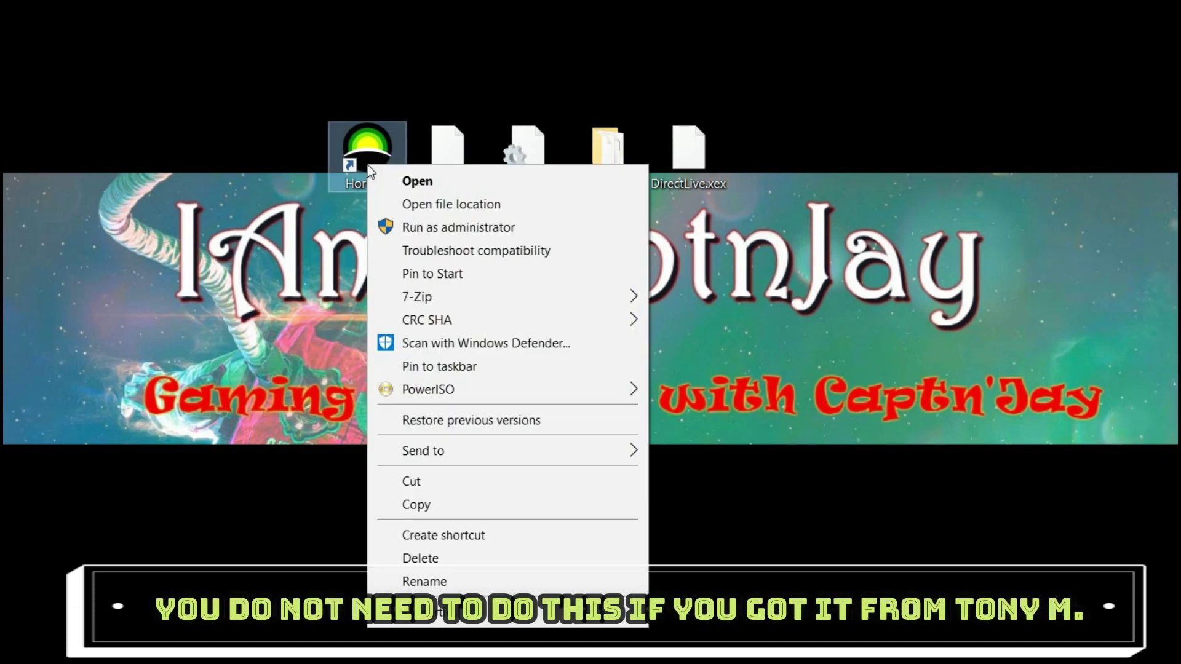
click(473, 229)
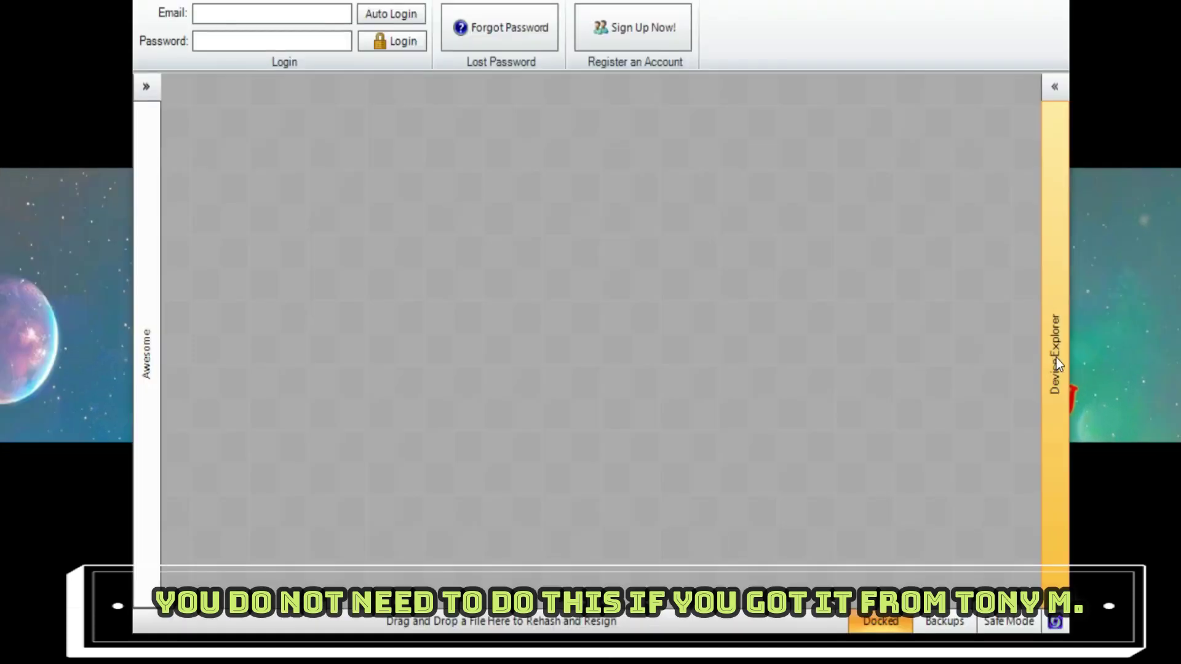
- Inject the desktop file C0DE99990F586558 into the USB Storage Device, overwriting the existing XeXMenu 1.1
mouse_move(1054, 361)
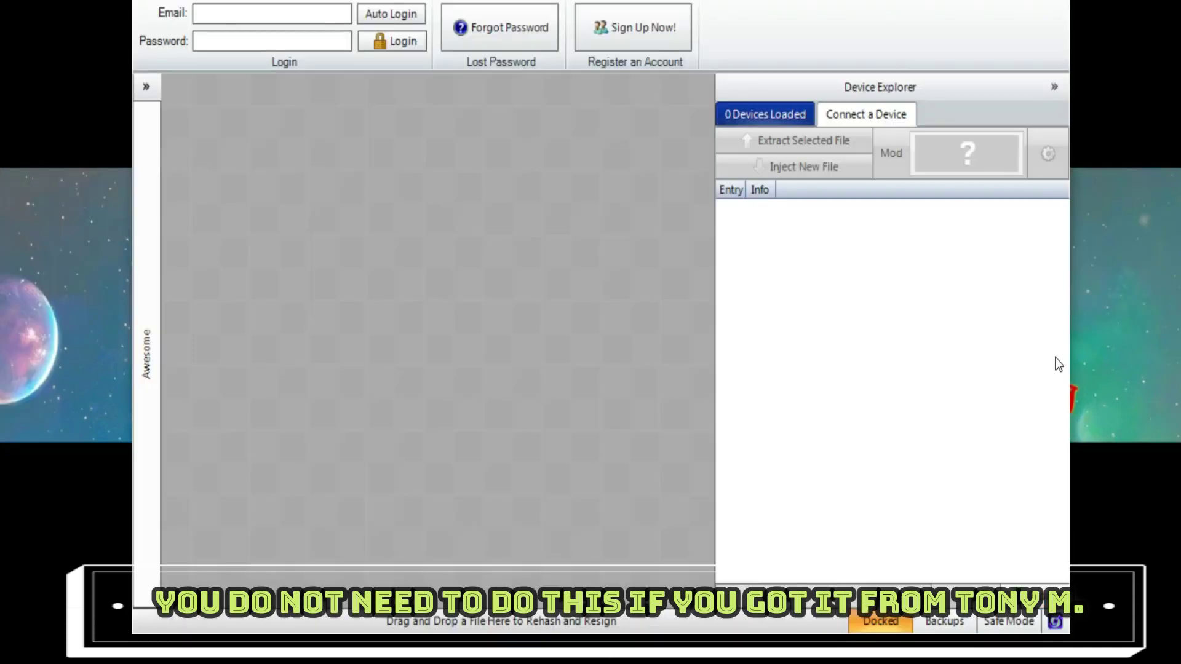
click(793, 167)
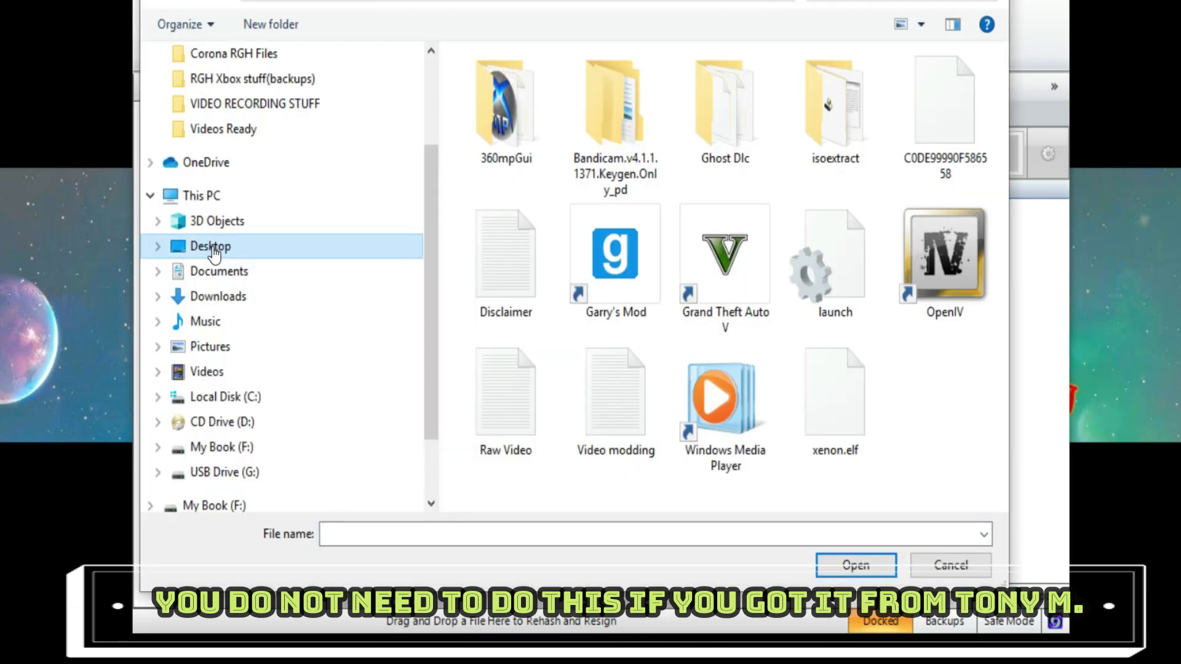
click(932, 135)
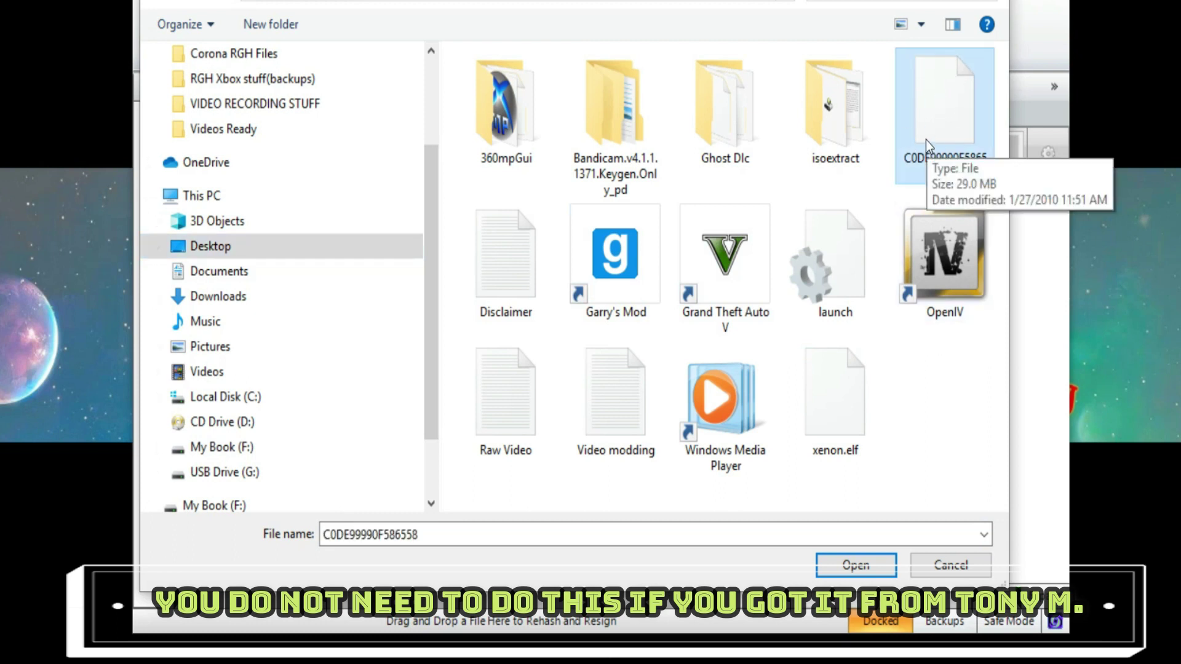
click(865, 567)
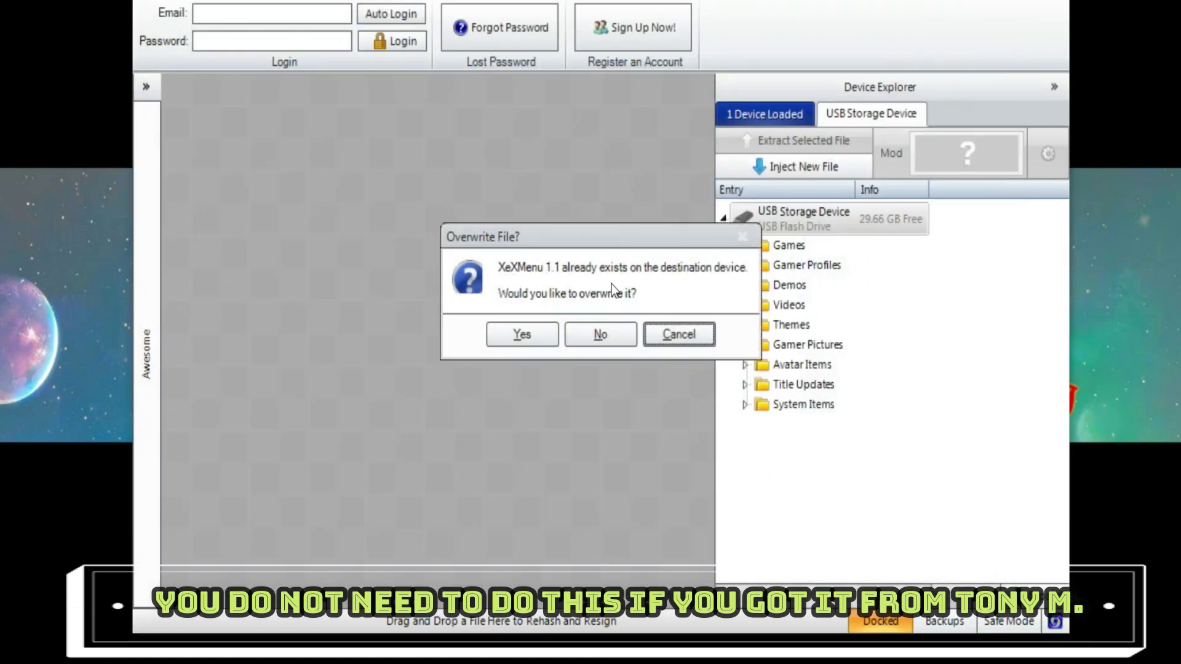
click(540, 337)
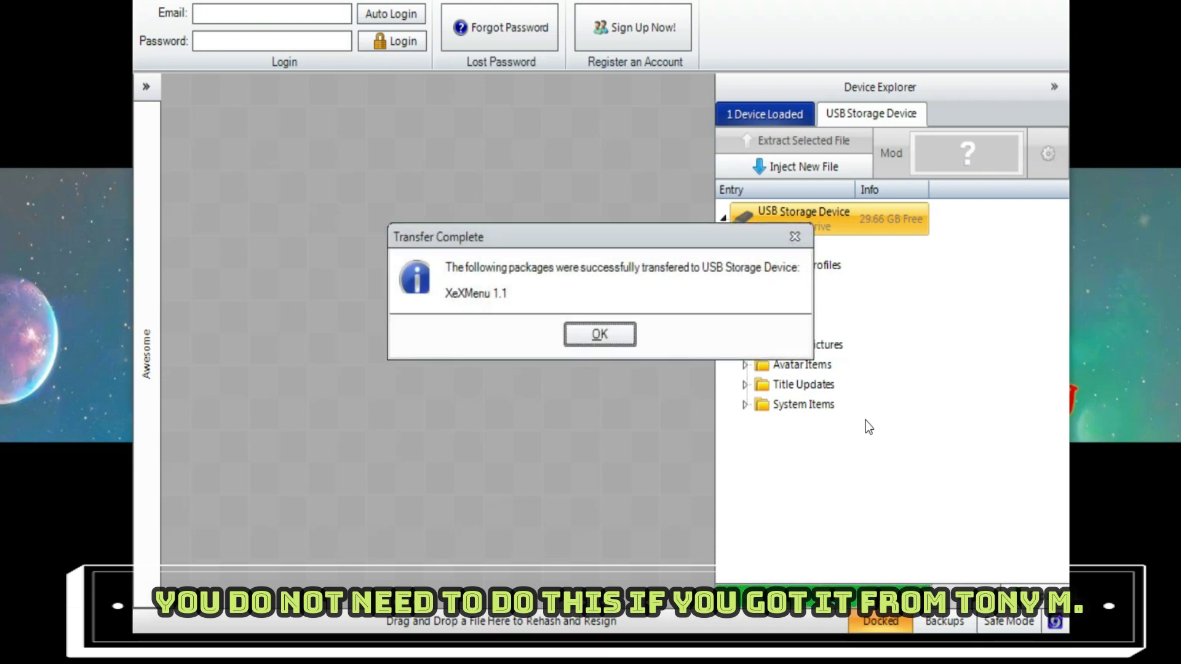
click(594, 334)
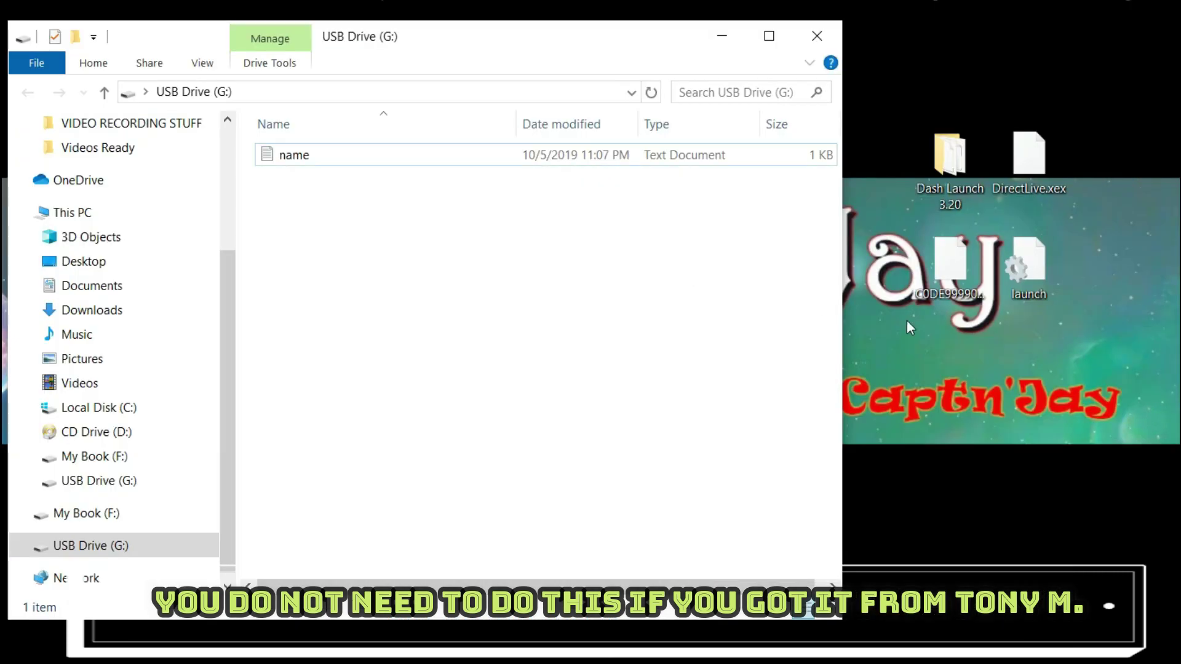
- Copy the Dash Launch 3.20 folder, DirectLive.xex and the launch file from the desktop to the root of USB Drive (G:)
drag(947, 264, 1173, 39)
drag(1101, 360, 948, 116)
drag(946, 176, 432, 257)
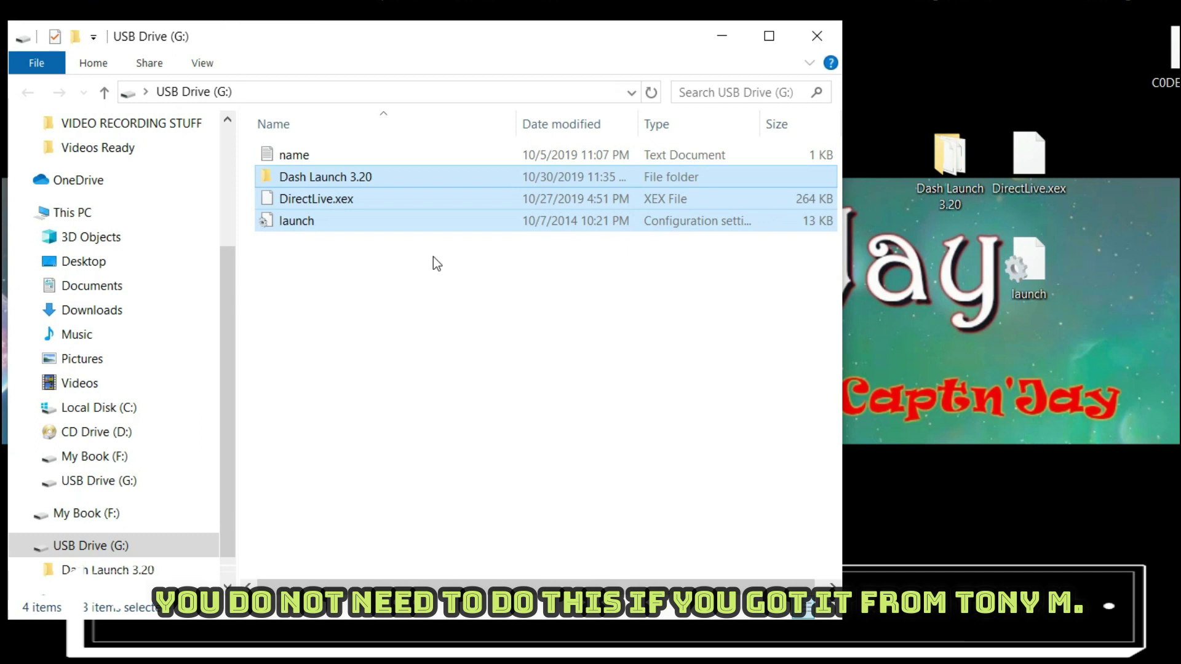
click(501, 357)
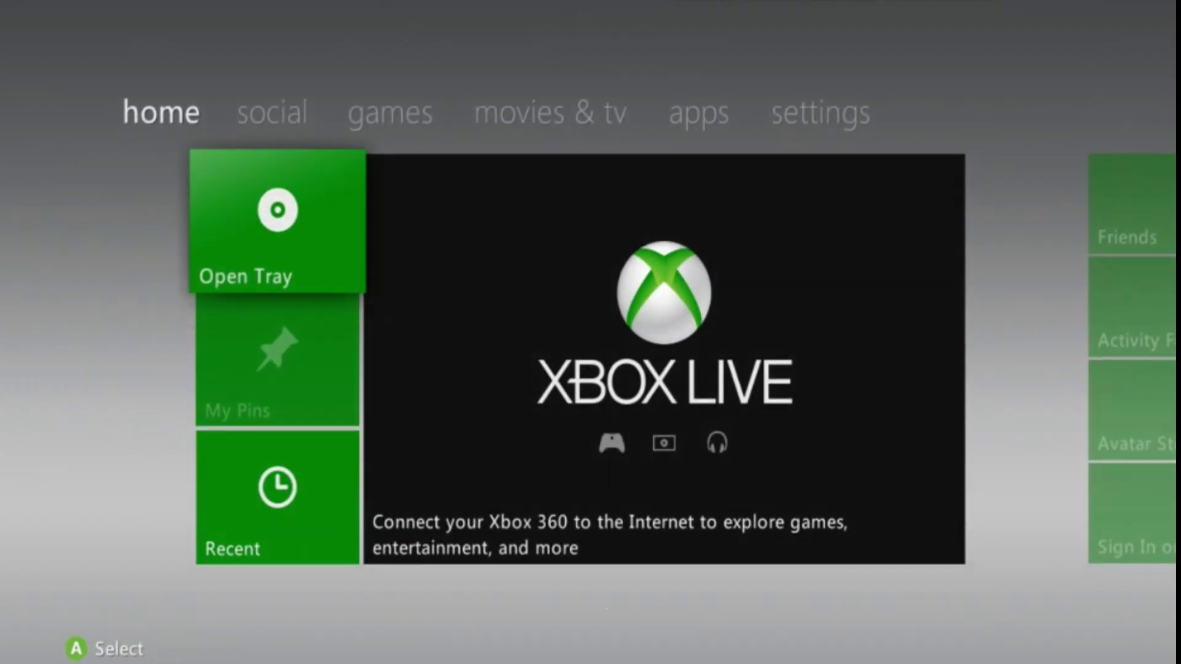
- Switch to the Xbox 360 dashboard and open Storage in the System Settings
key(Right)
key(Right)
key(Right)
key(Right)
key(Right)
key(Return)
key(Down)
key(Down)
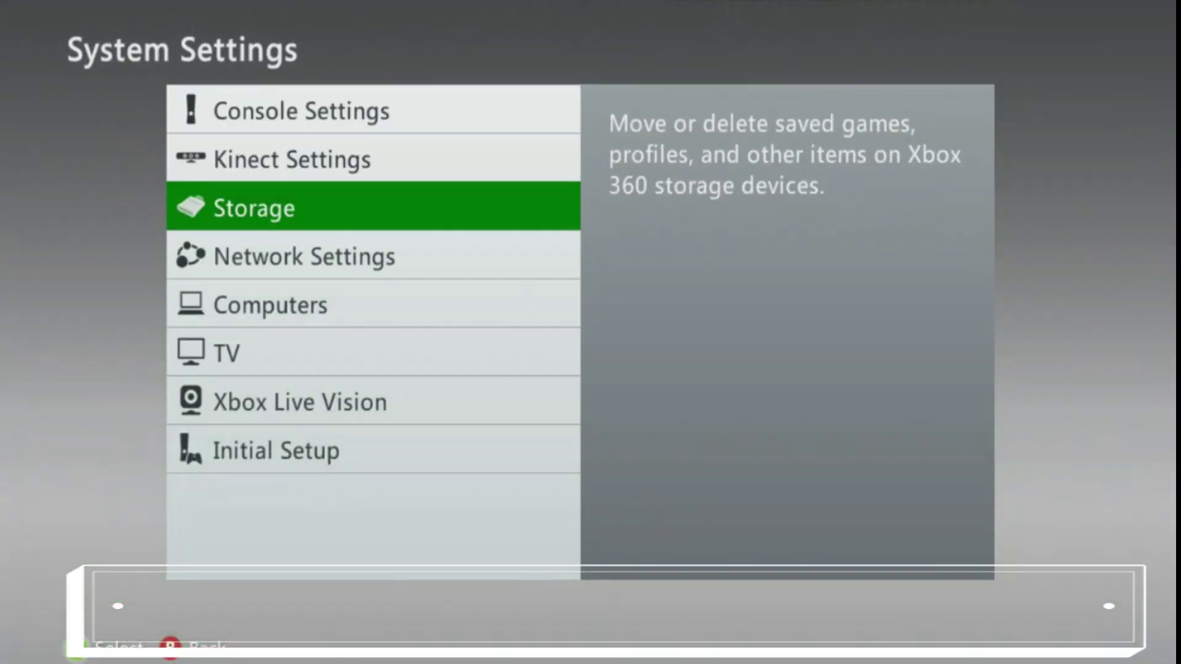
key(Return)
- Open the Demos category on the USB Storage Device
key(Down)
key(Down)
key(Down)
key(Up)
key(Return)
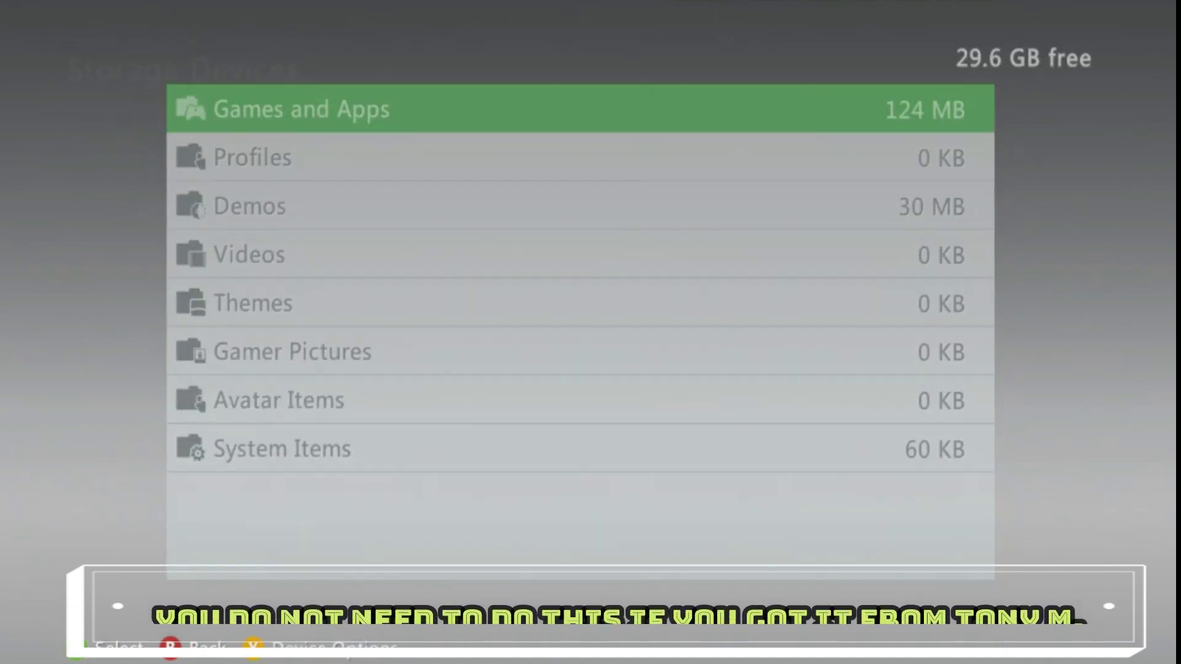
key(Down)
key(Down)
key(Return)
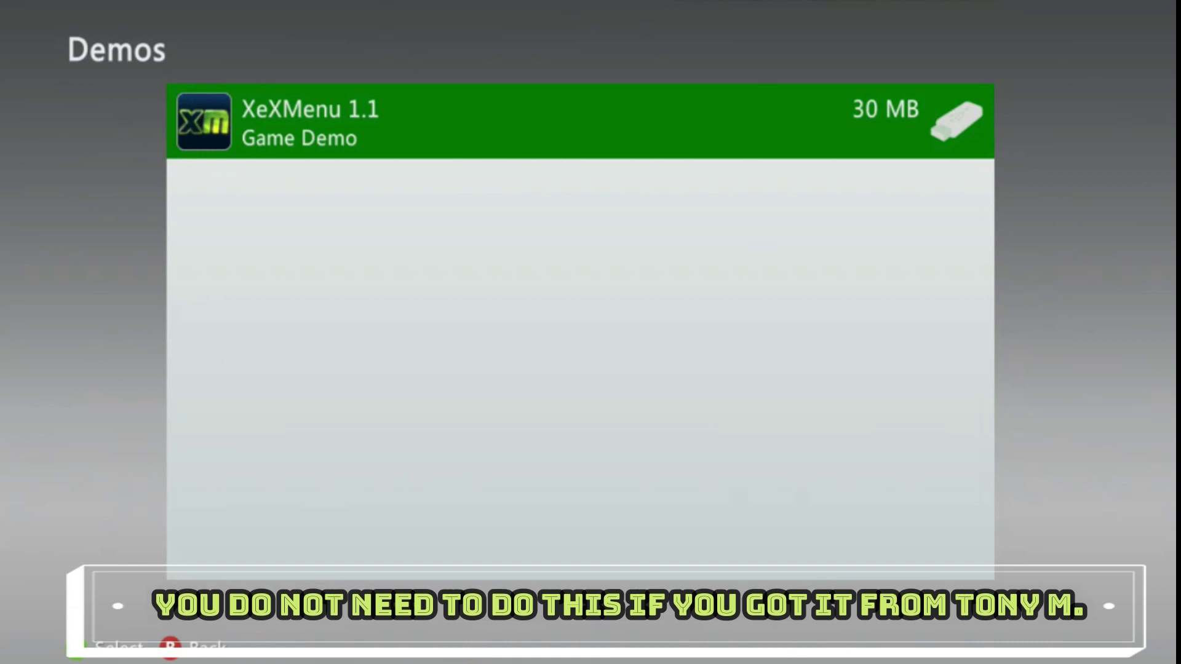
- Try to move XeXMenu 1.1 off the USB Storage Device, backing out of the sign-in request and the system settings
key(Return)
key(Down)
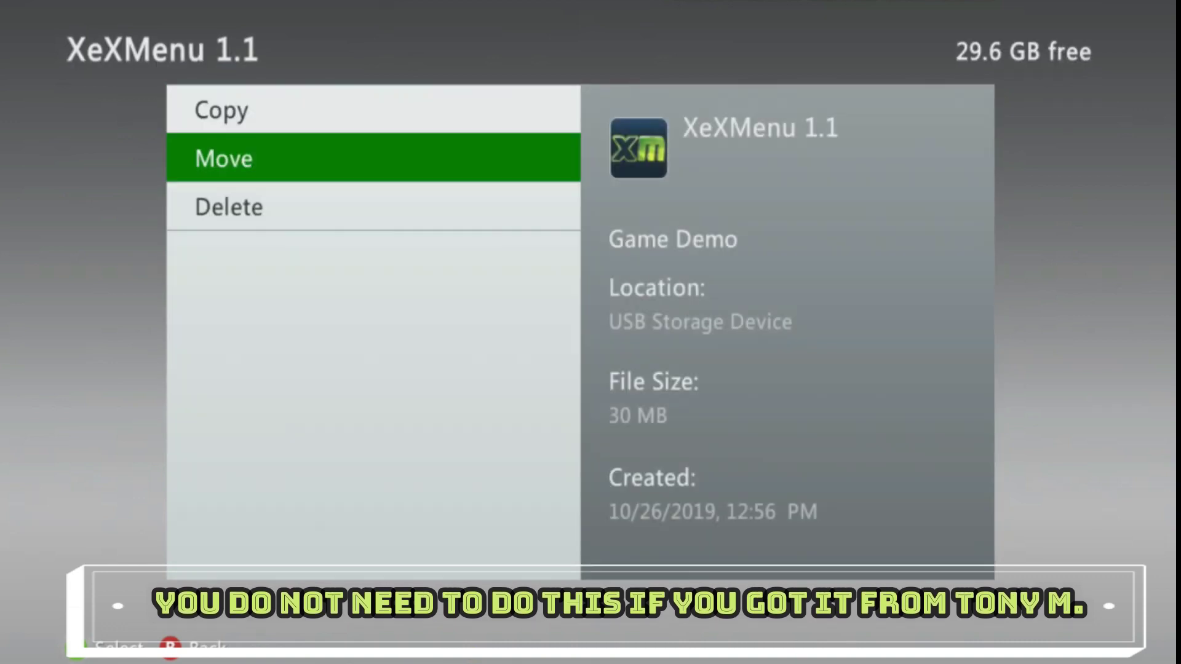
key(Return)
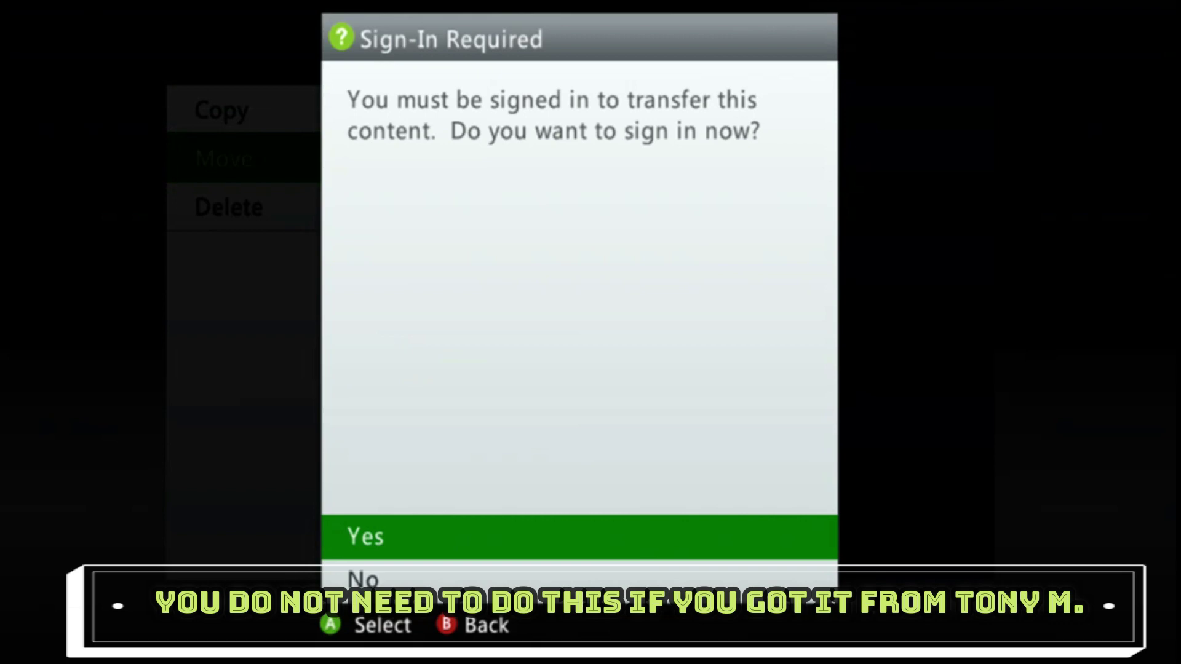
key(Escape)
key(Escape)
key(Escape)
key(Escape)
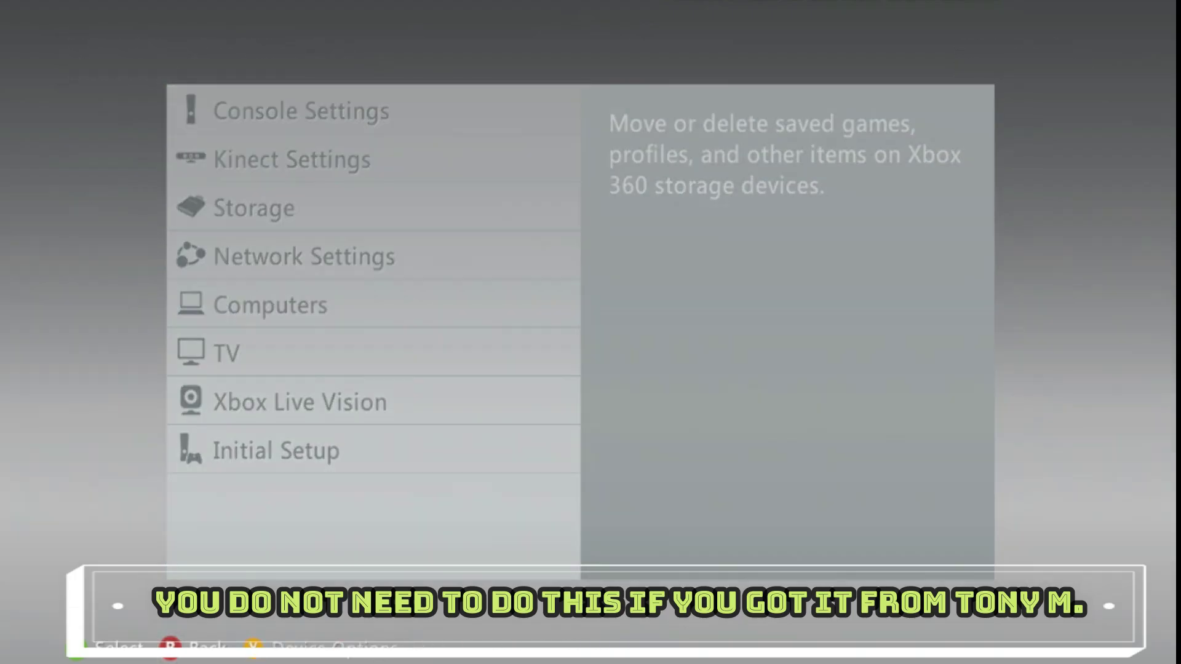
key(Escape)
- Check the titles installed in My Games and return to the games page
key(Left)
key(Left)
key(Left)
key(Left)
key(Left)
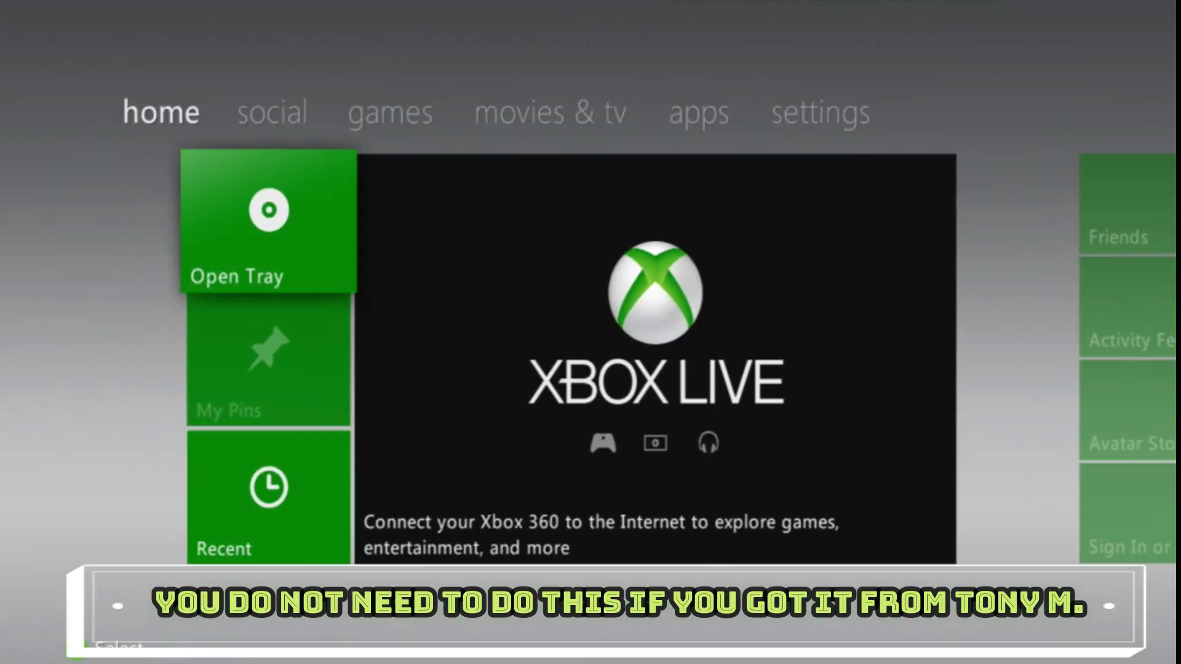
key(Right)
key(Right)
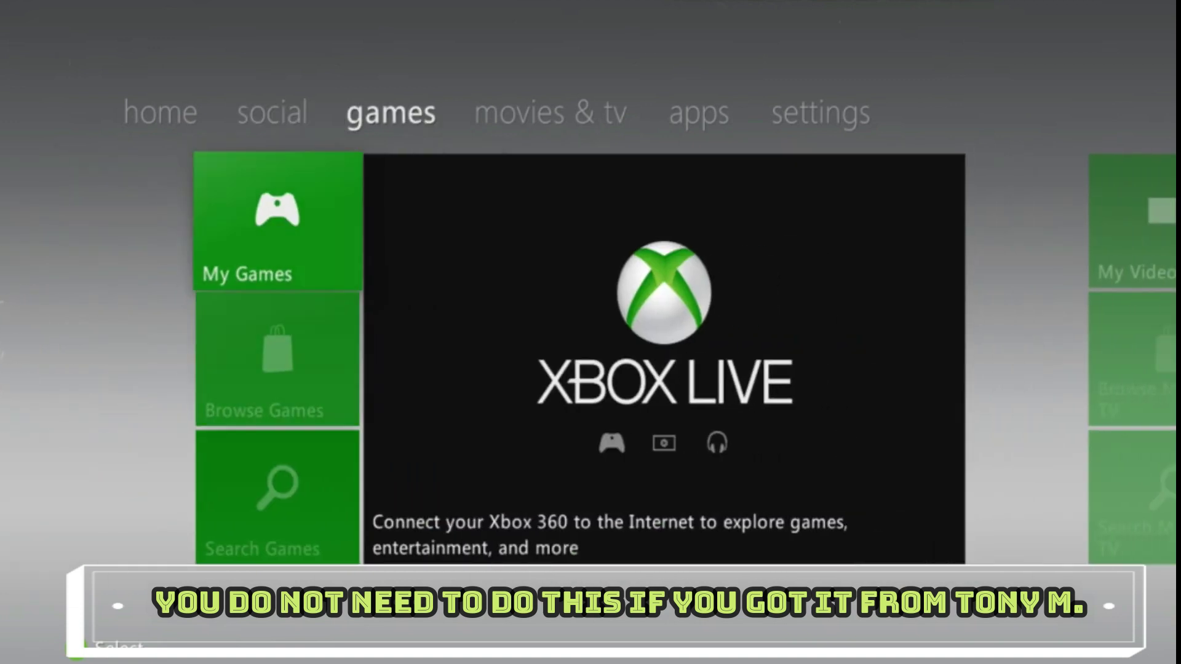
key(Return)
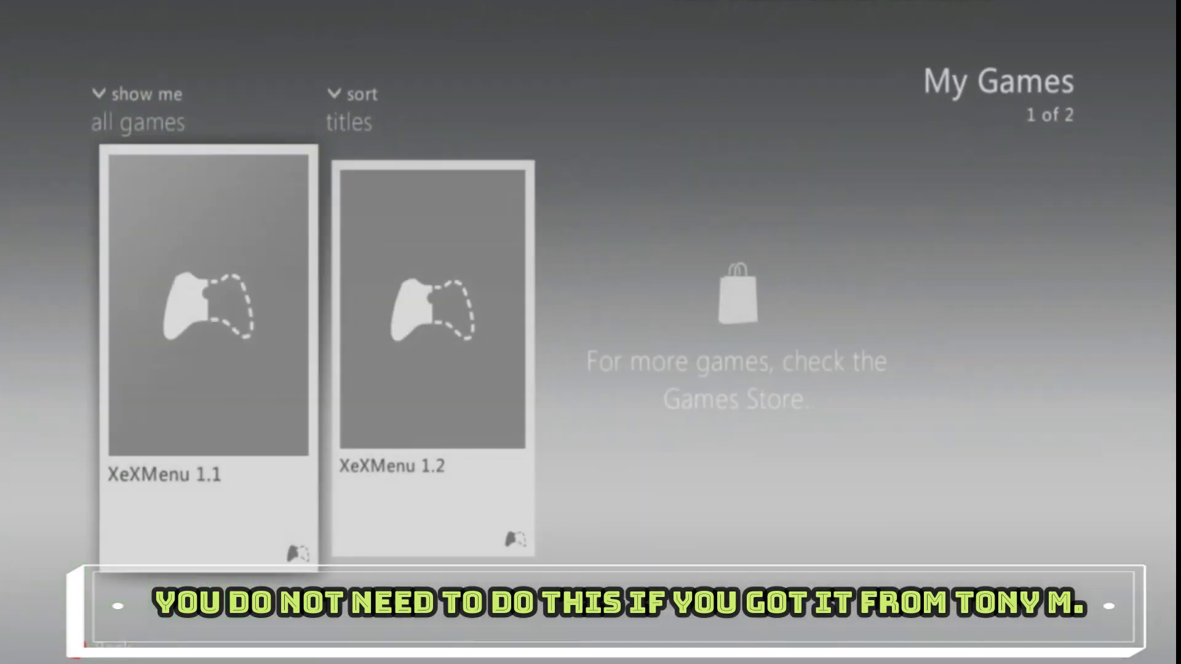
key(Escape)
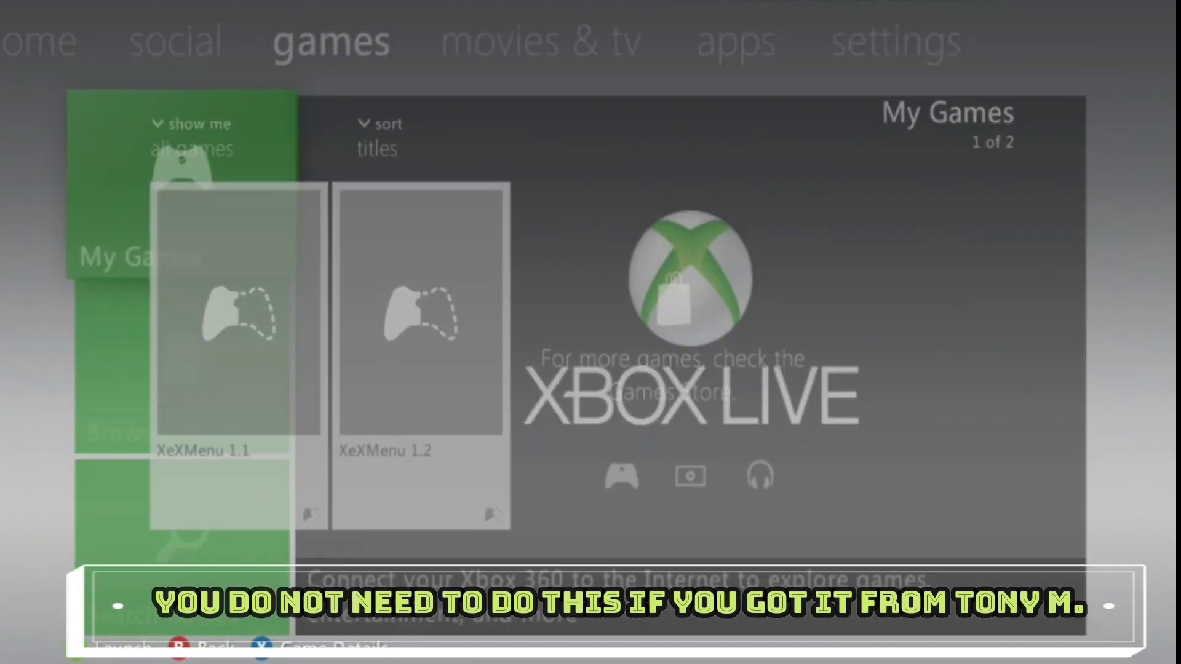
- Launch XeXMenu 1.2 from the recent titles on the home page
key(Left)
key(Left)
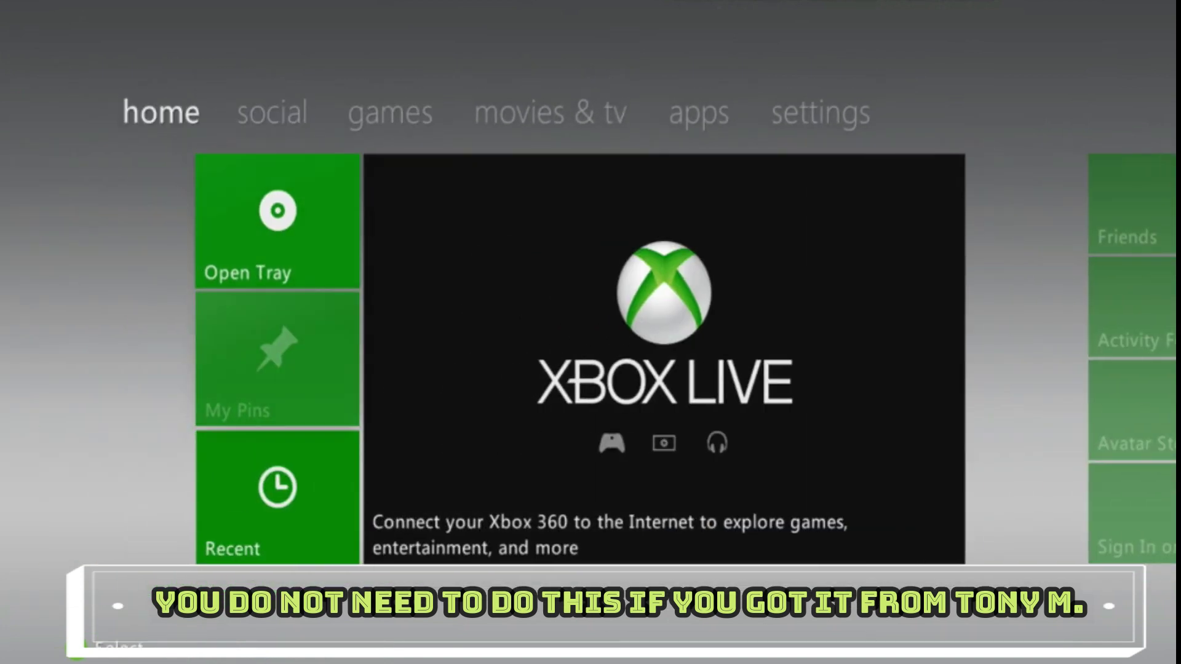
key(Return)
key(Right)
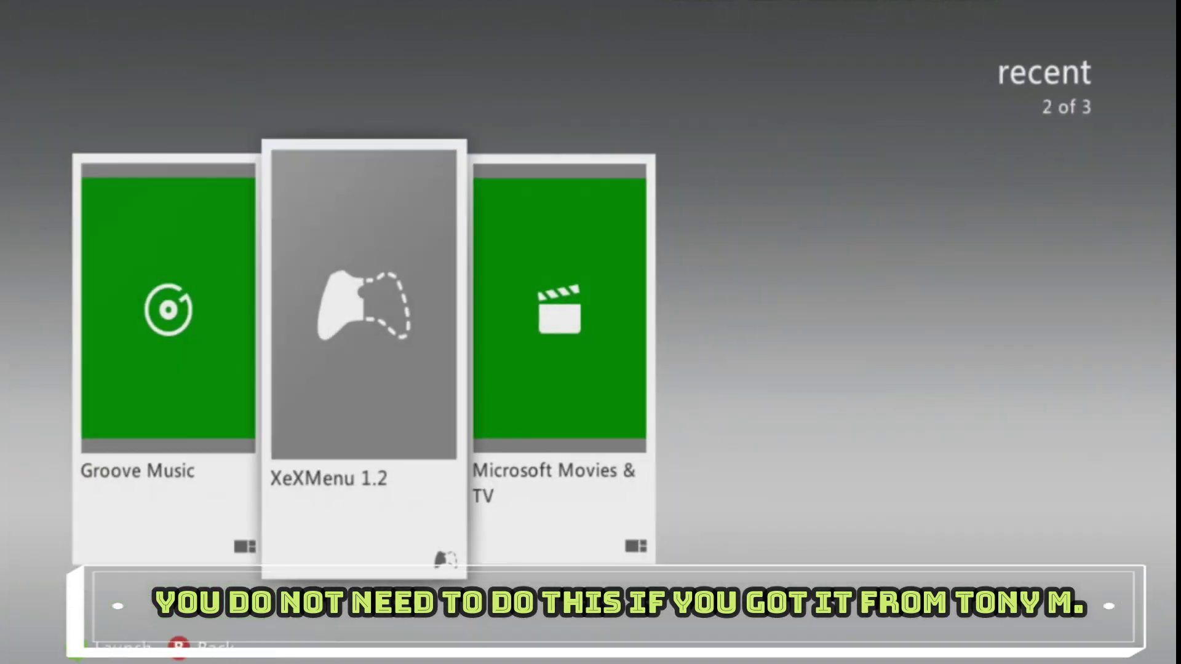
key(Return)
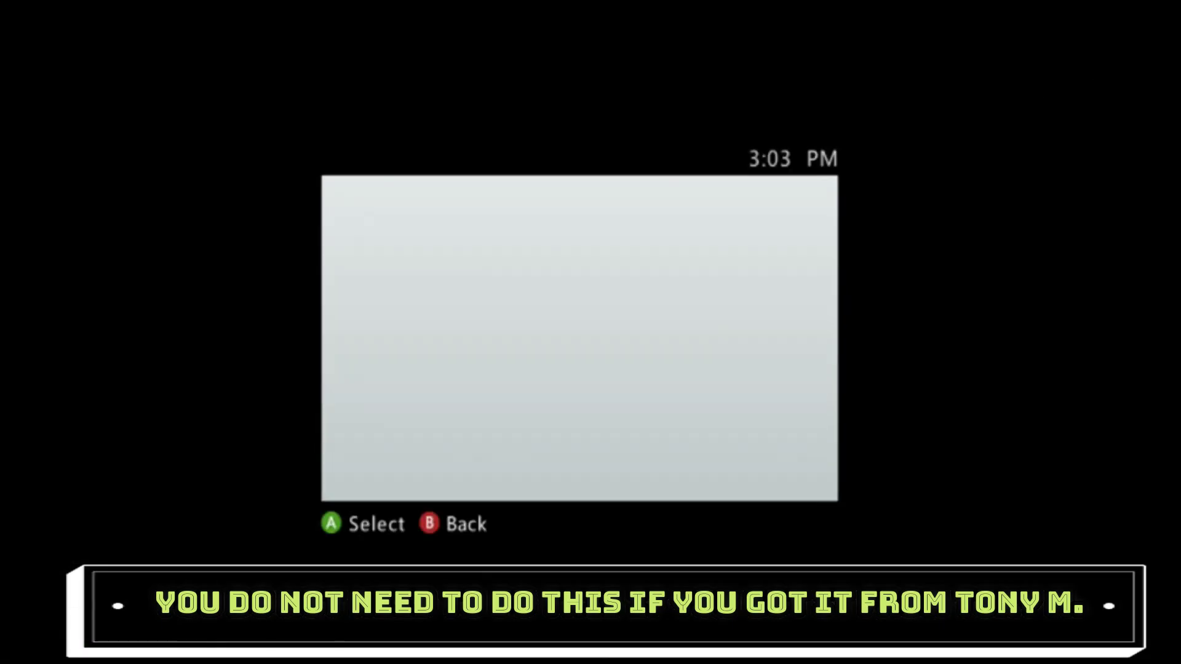
key(Return)
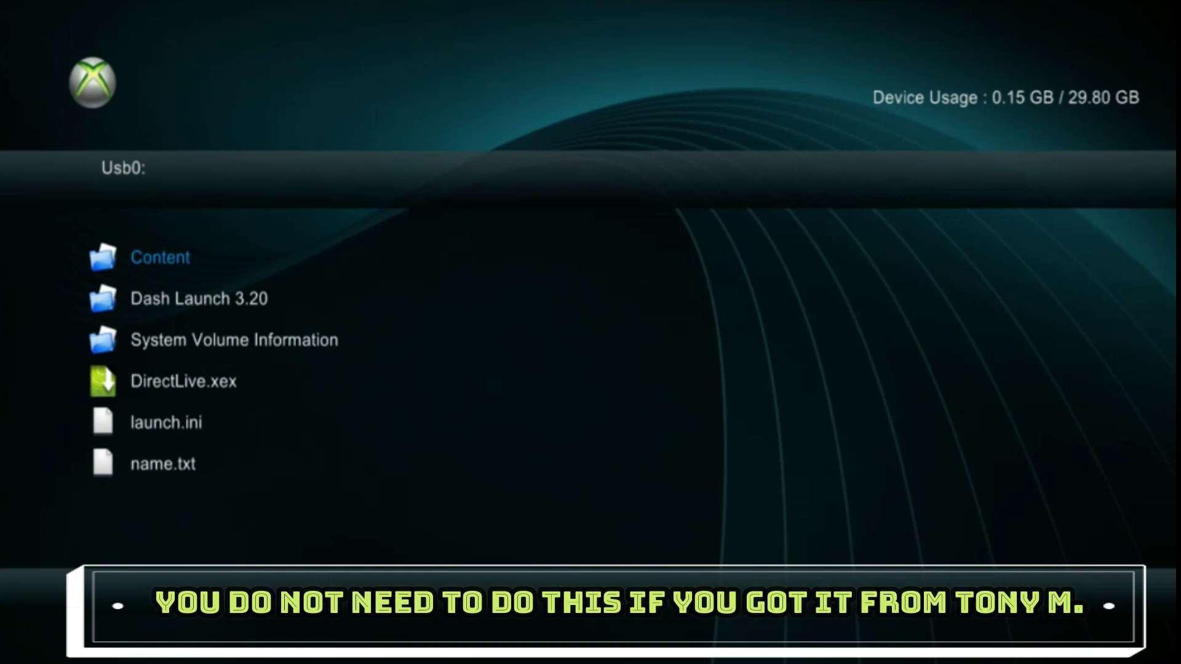
- Try to copy the Dash Launch 3.20 folder from Usb0: to the root of Hdd1:, leaving dash_launch_v3.20 selected
key(Down)
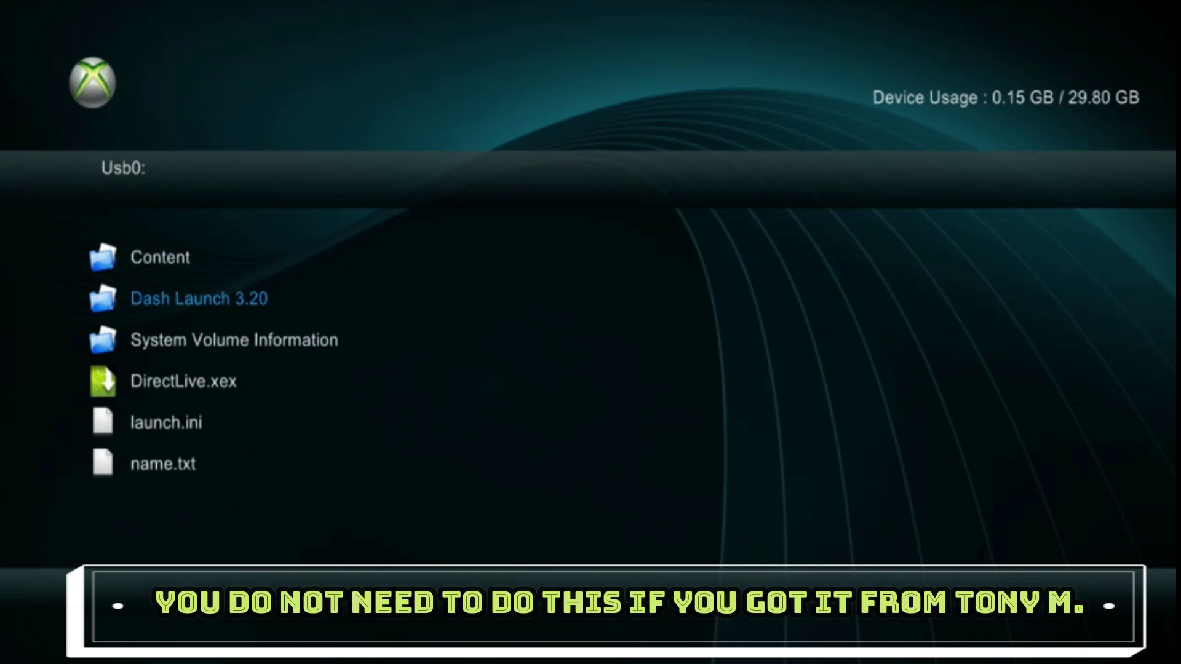
key(y)
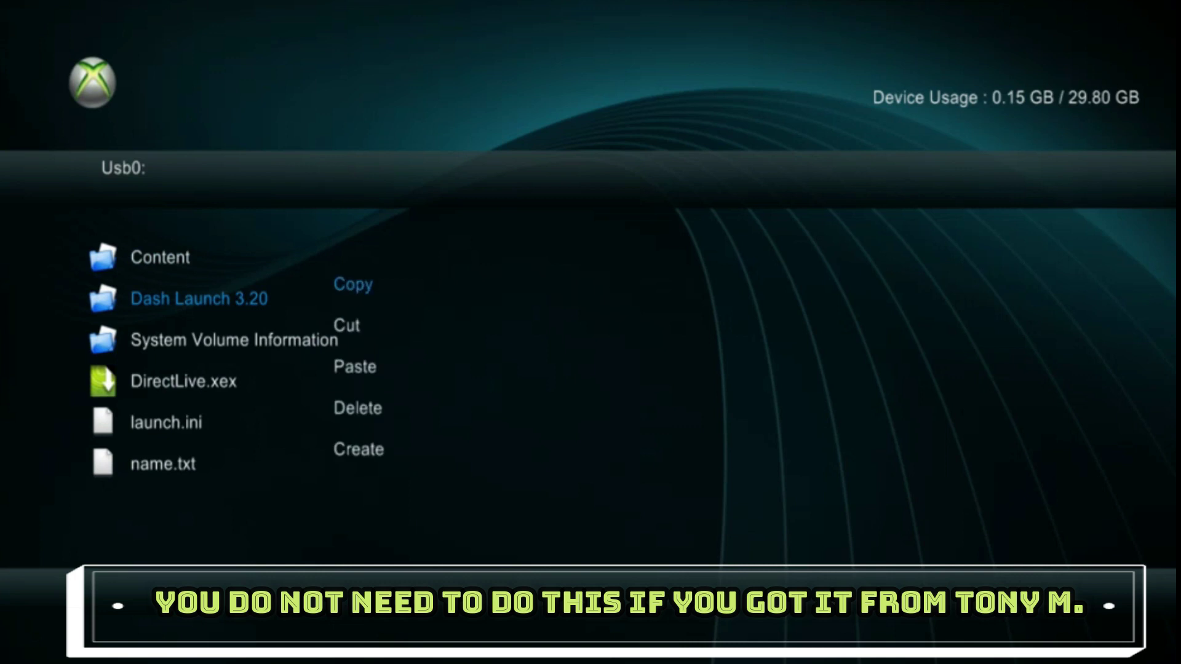
key(Return)
key(Down)
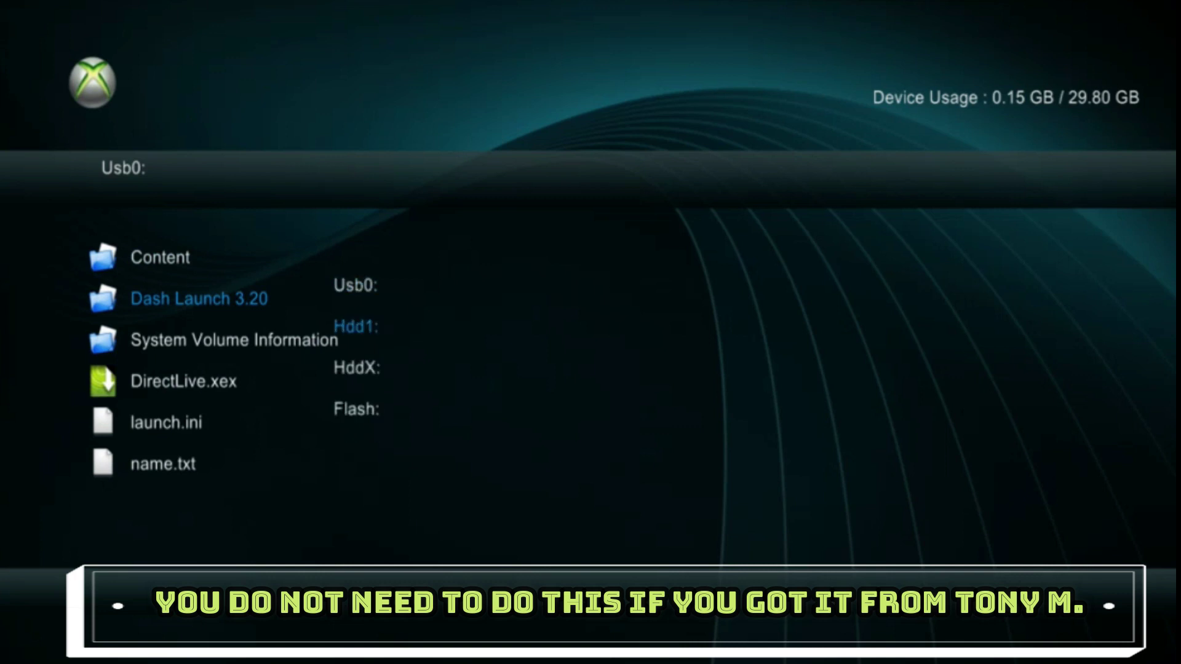
key(Return)
key(y)
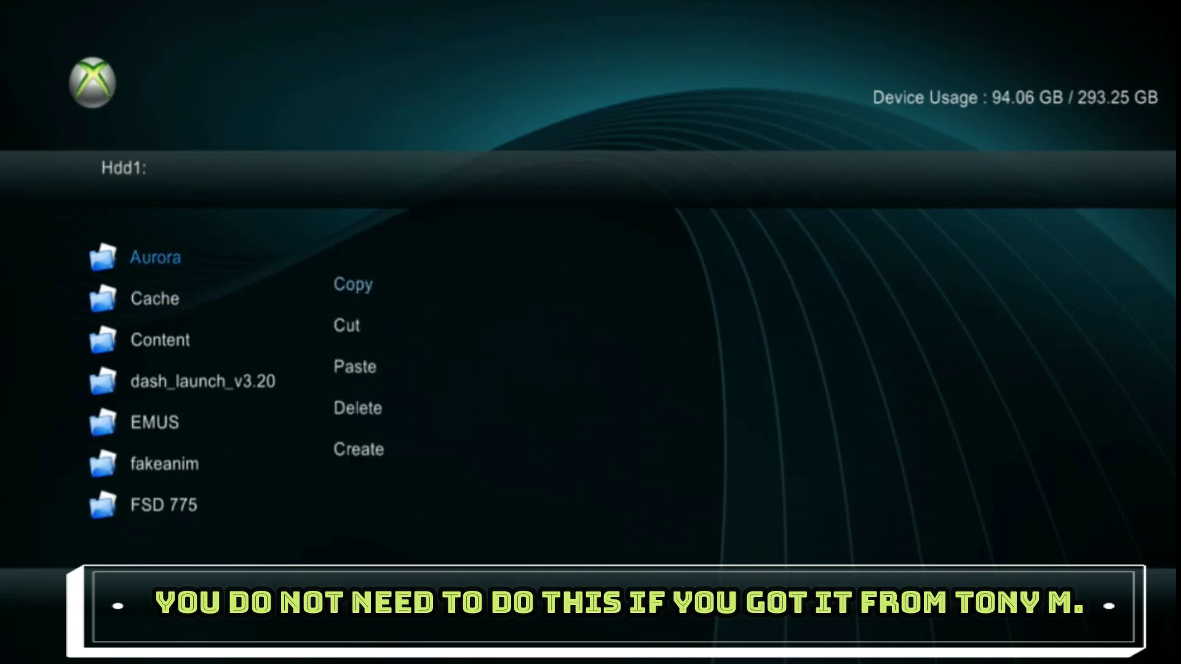
key(Down)
key(Down)
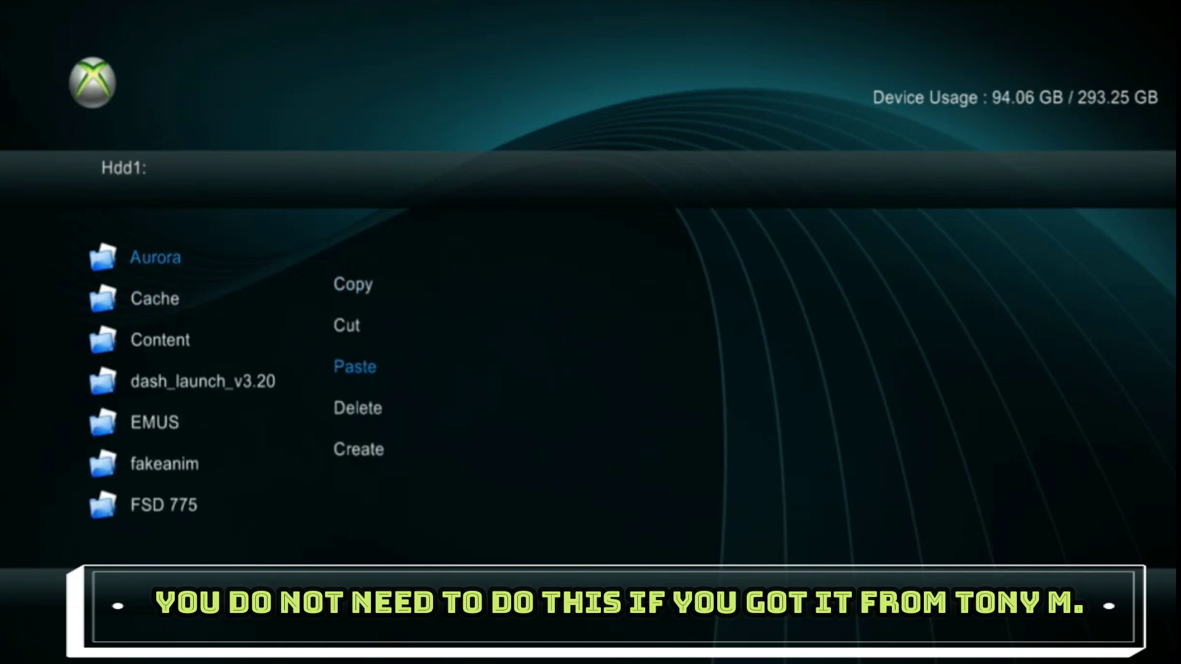
key(Return)
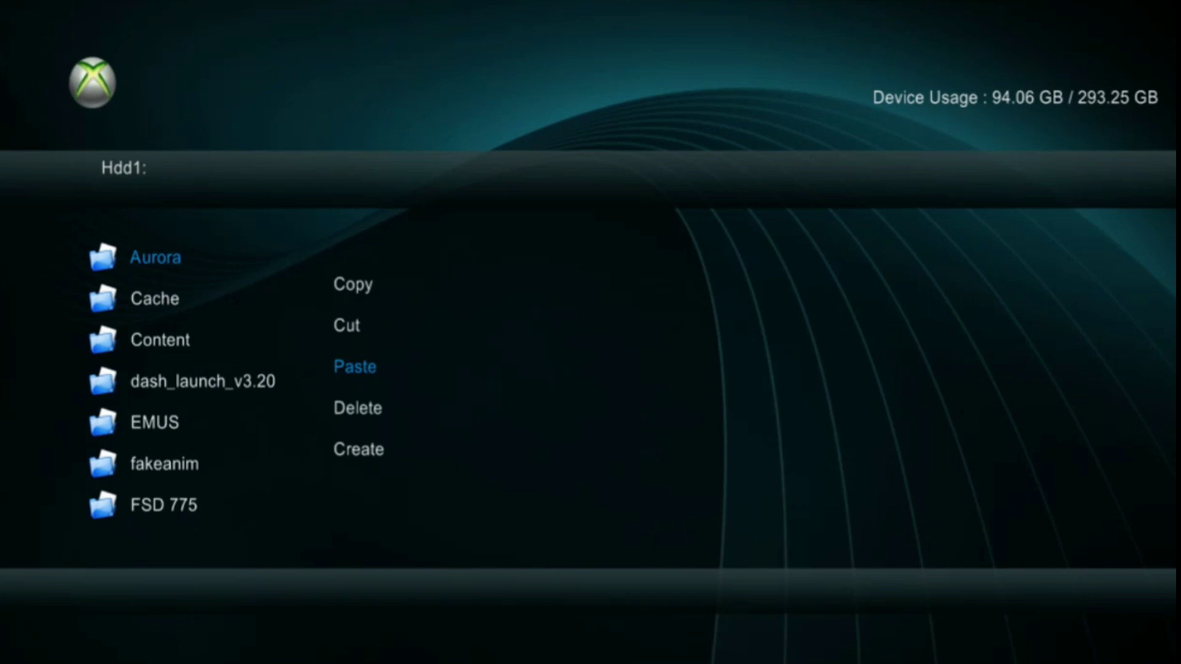
click(203, 382)
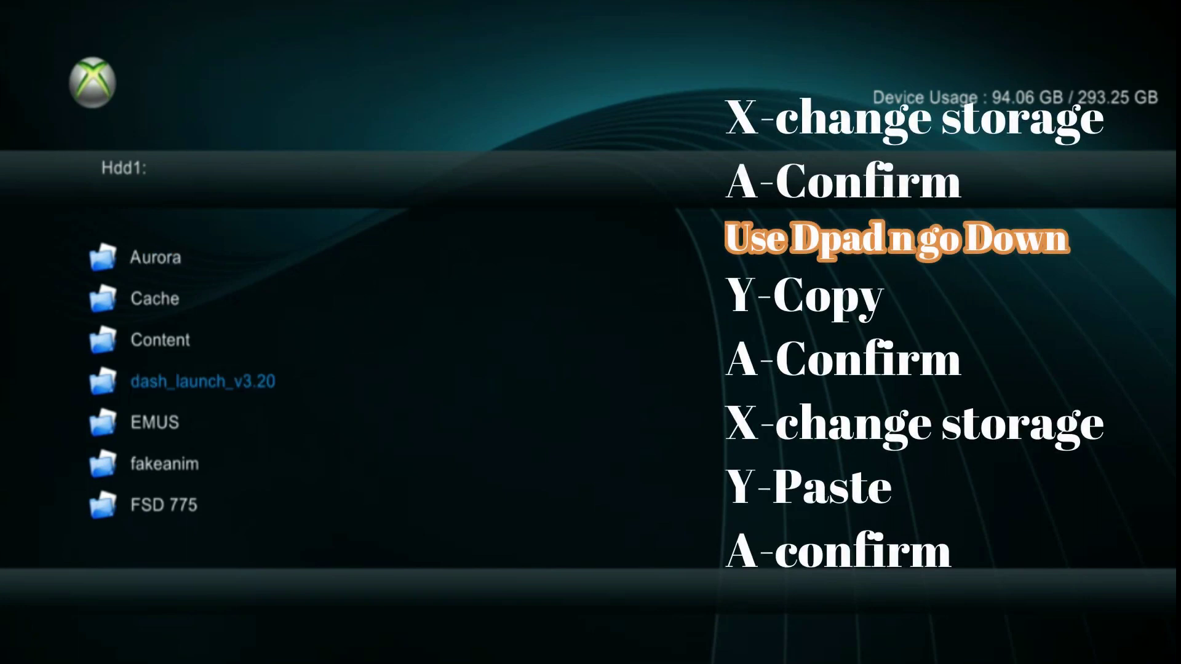
- Change the storage to Usb0: and copy DirectLive.xex
key(x)
key(Up)
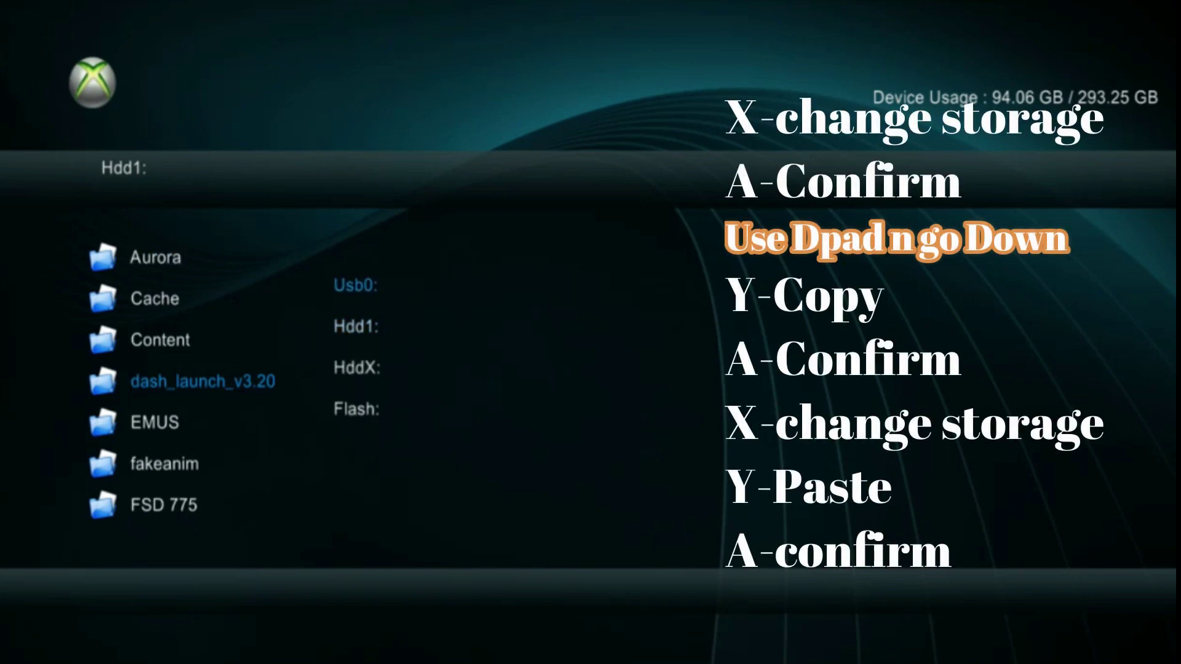
key(Return)
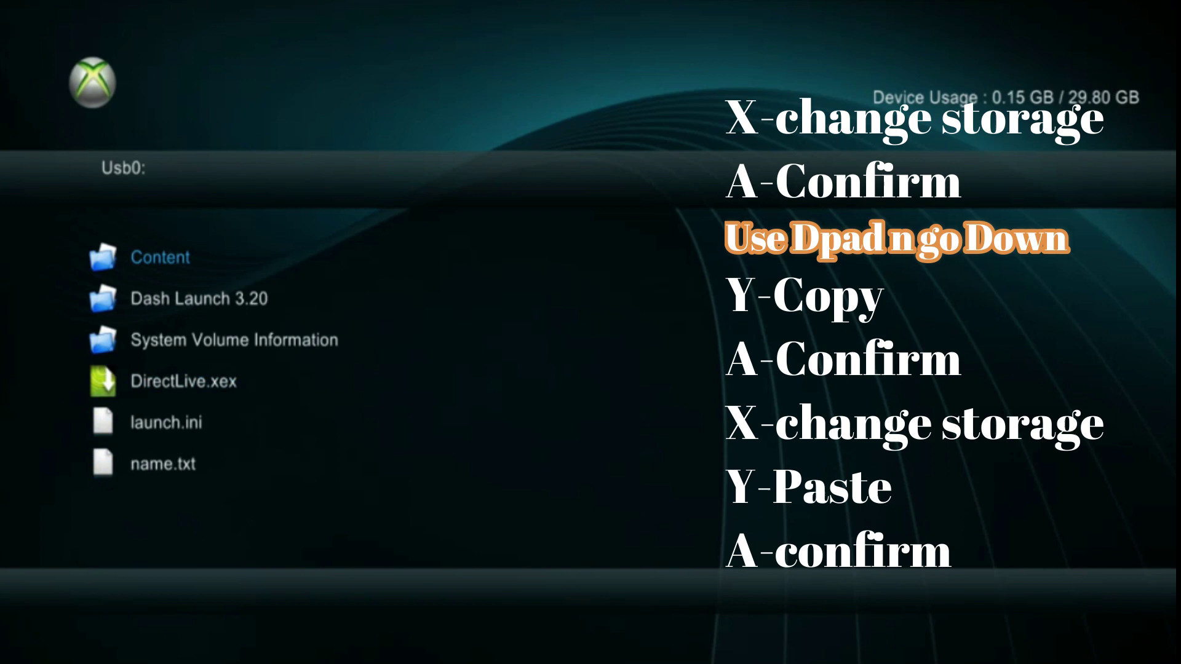
key(Down)
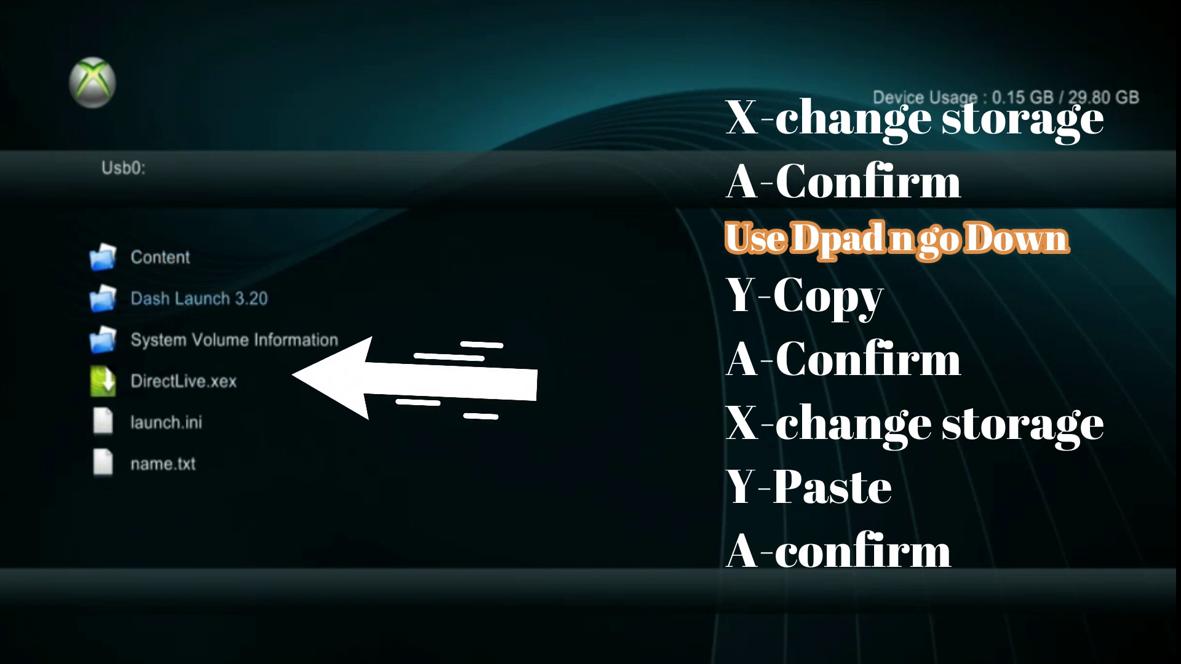
key(Down)
key(Down)
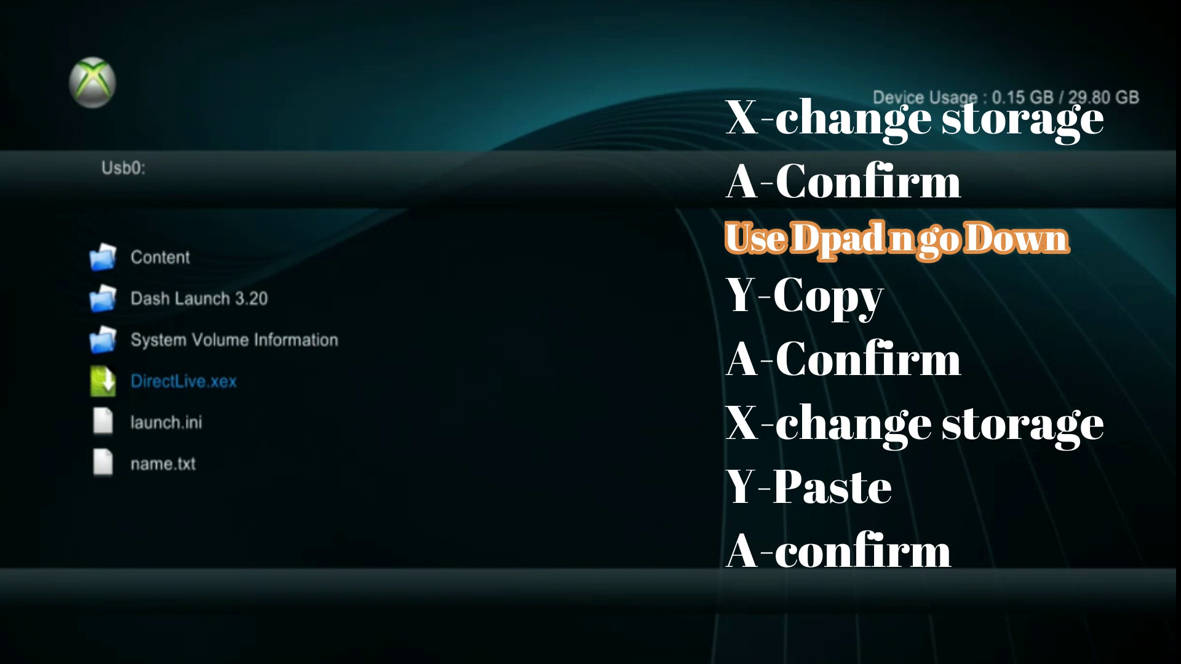
key(y)
key(Up)
key(Up)
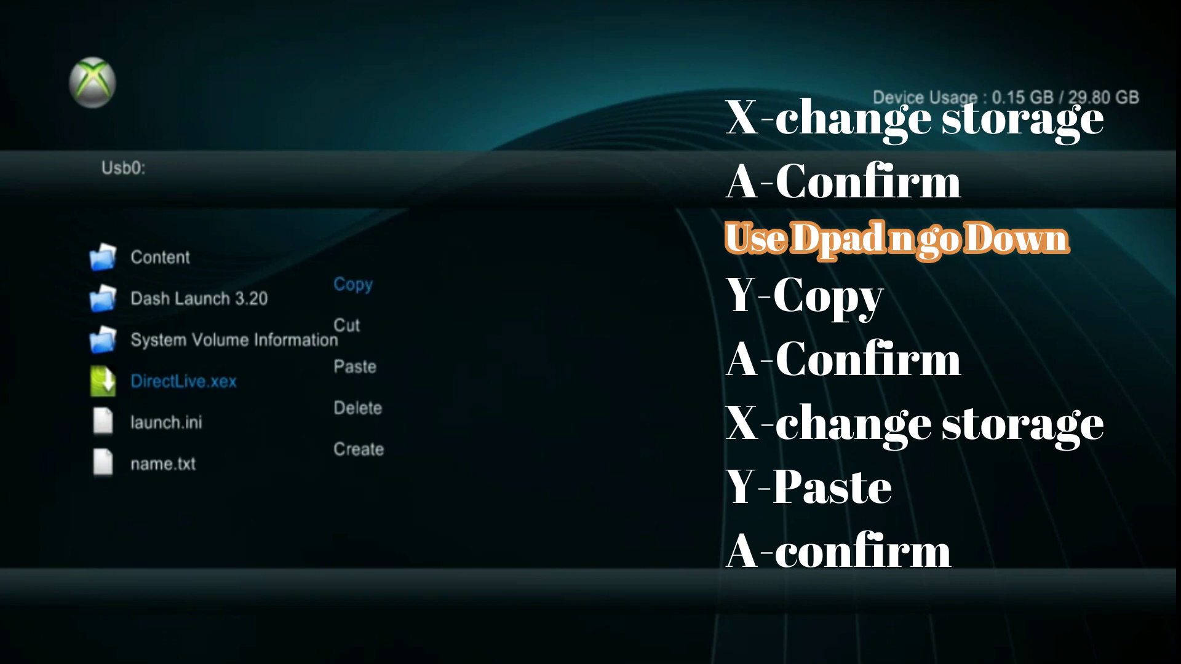
key(a)
- Change the storage to Hdd1: and paste DirectLive.xex into its root
key(Down)
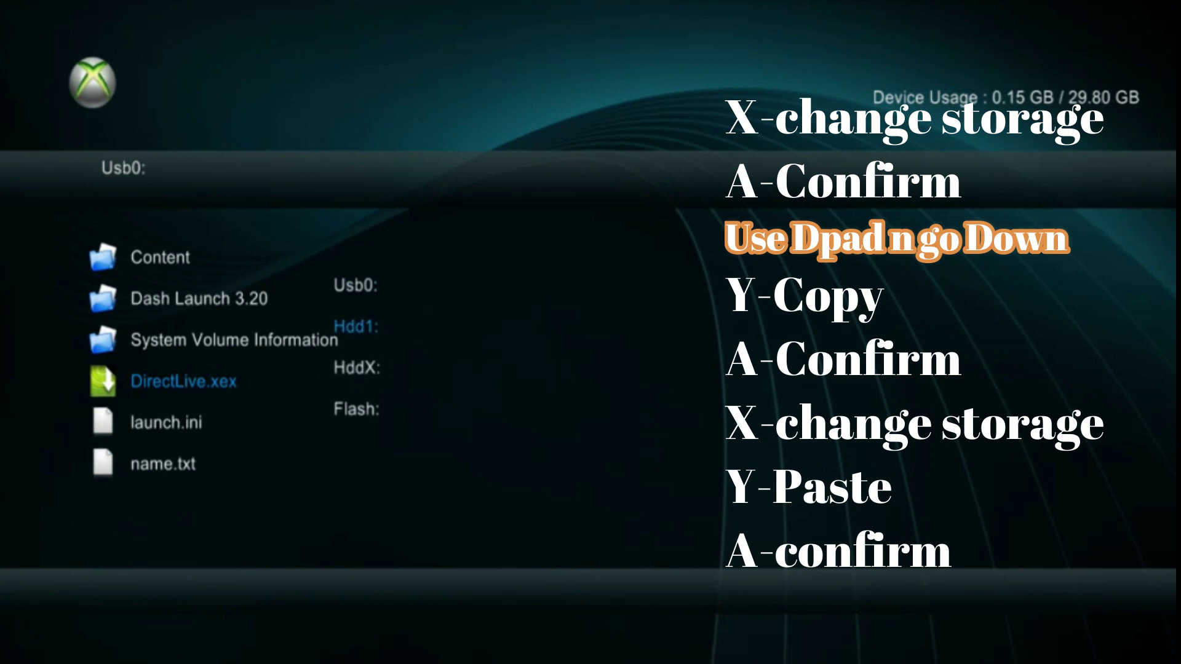
key(a)
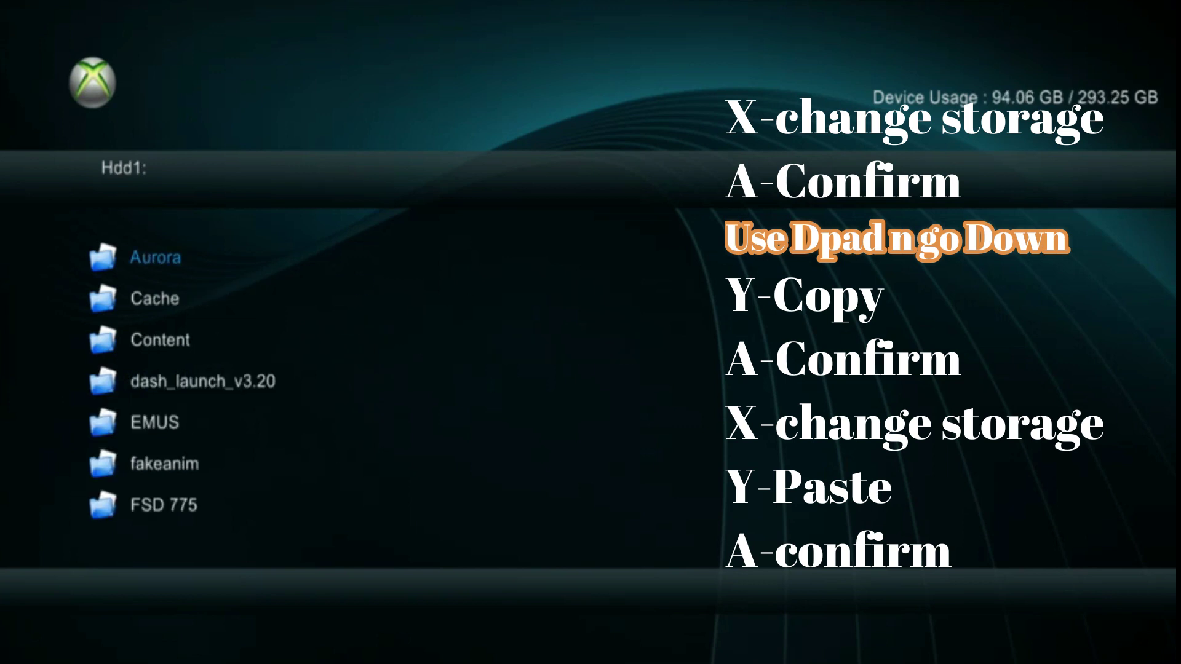
key(y)
key(Down)
key(Down)
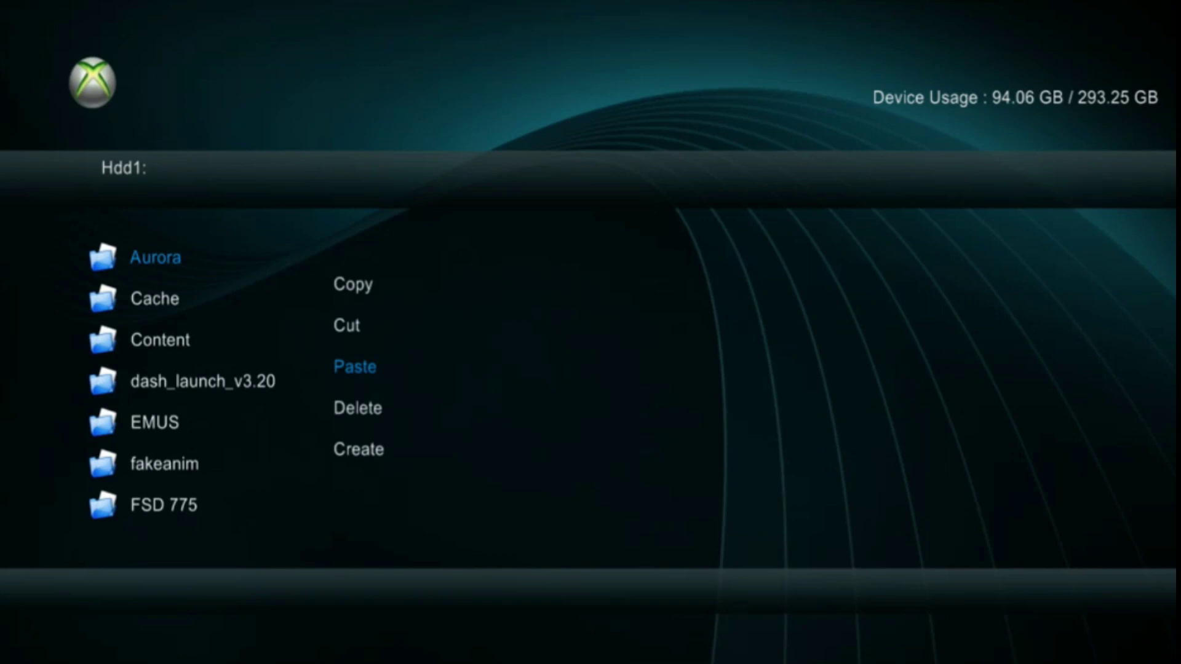
key(Return)
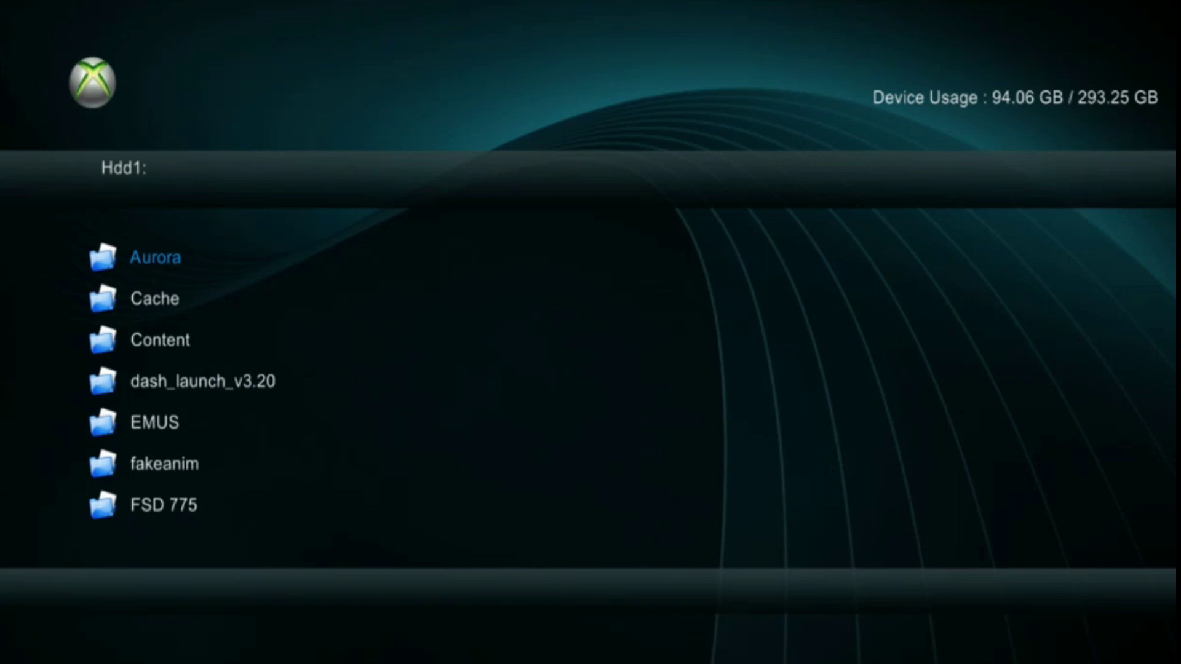
- Launch default.xex from the Installer folder inside dash_launch_v3.20 on Hdd1:
key(Down)
key(Down)
key(Down)
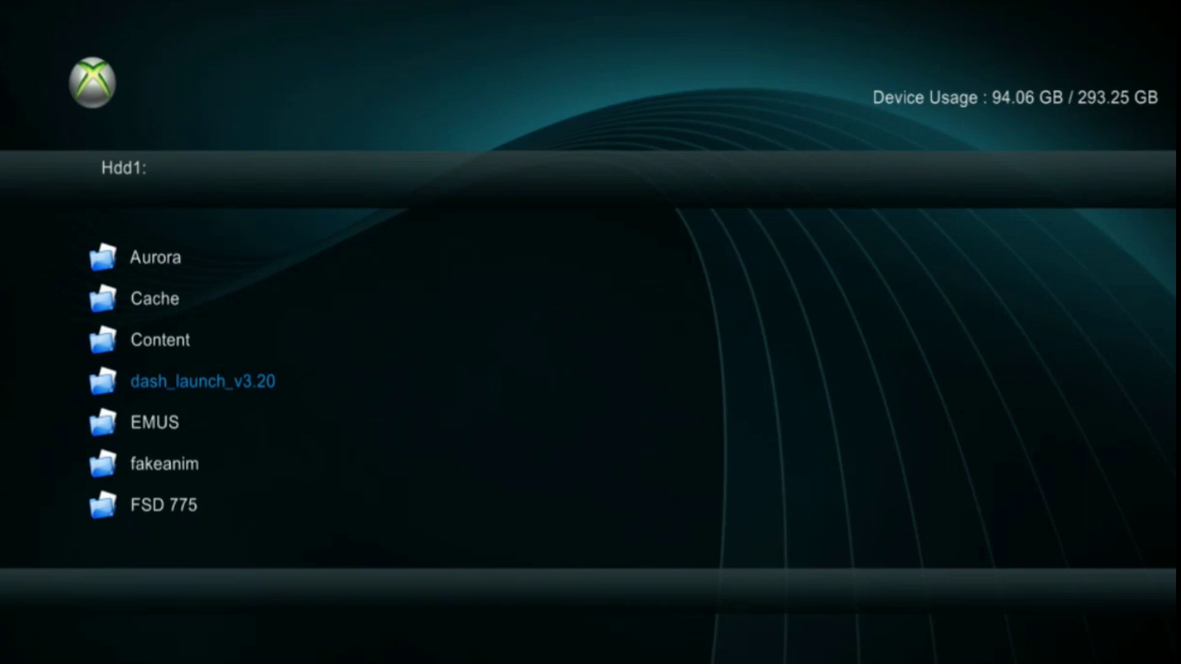
key(Return)
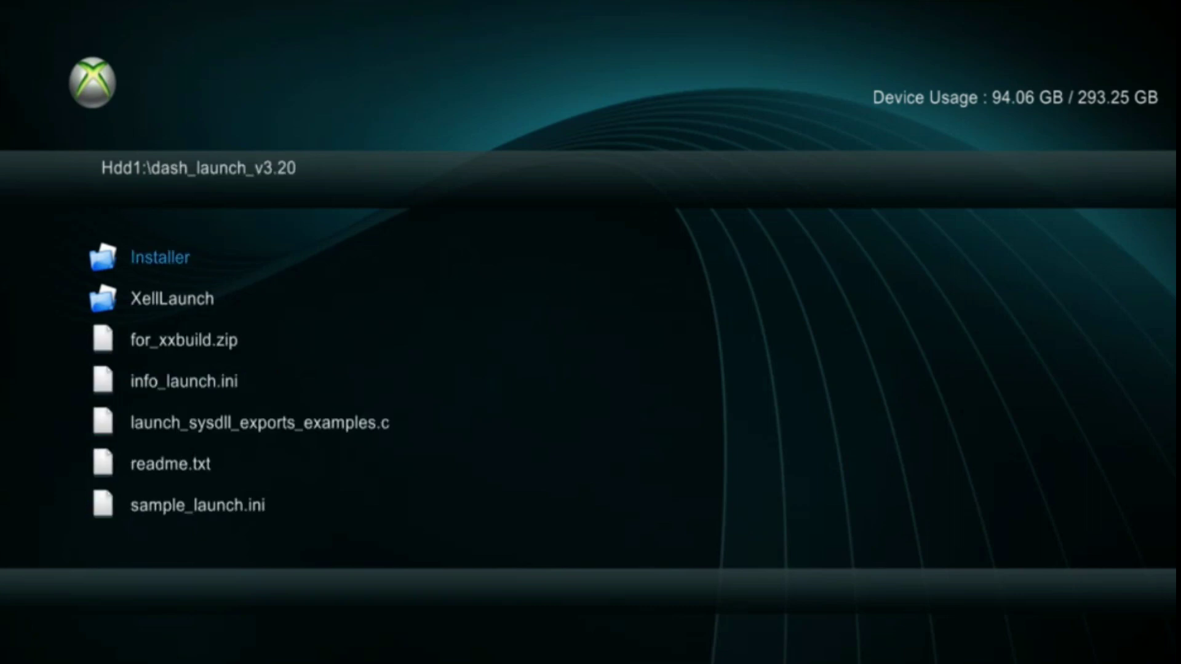
key(Return)
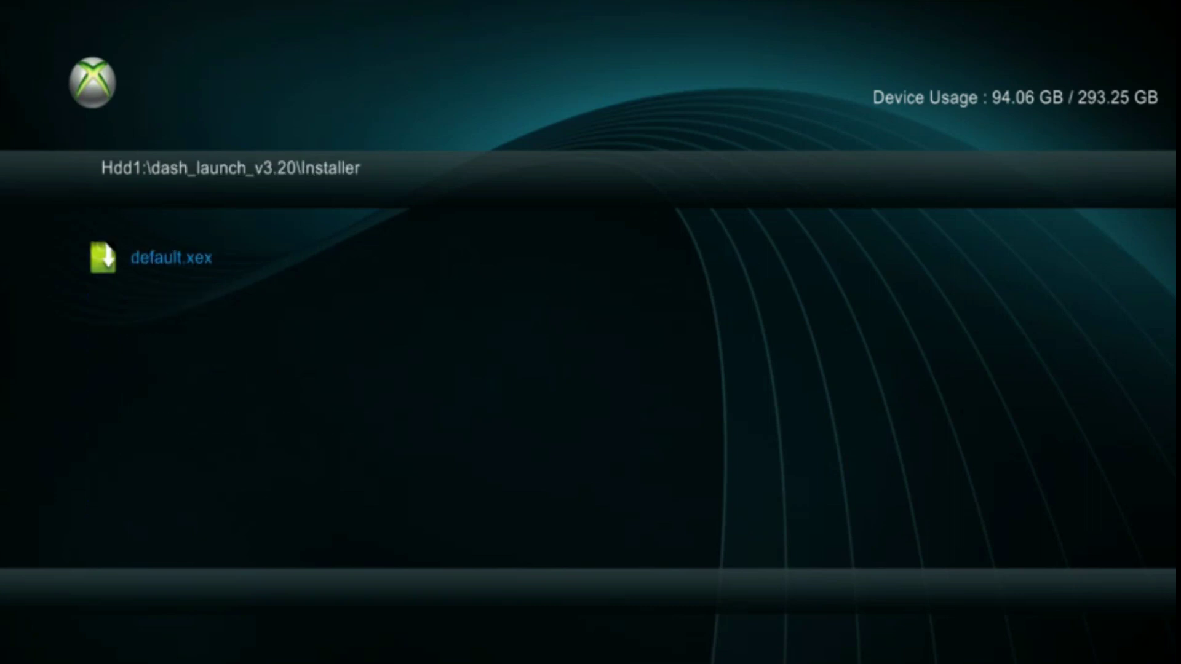
key(Return)
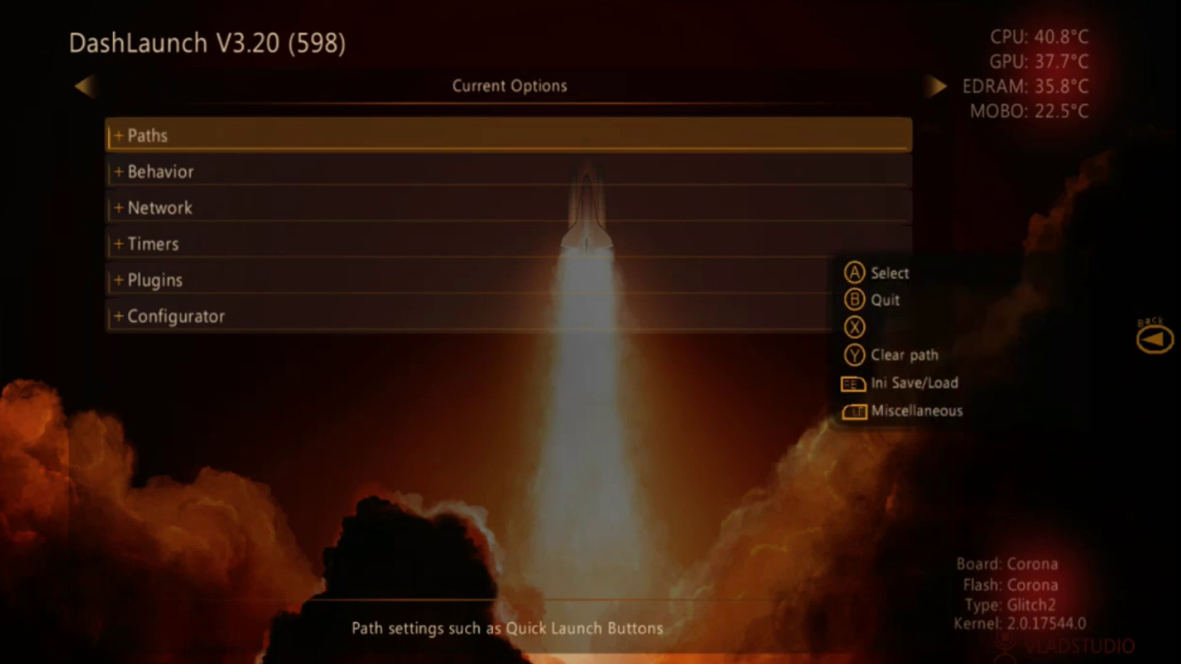
- Review the path settings from dumpfile through Fakeanim in the Paths group, and collapse the group
key(Return)
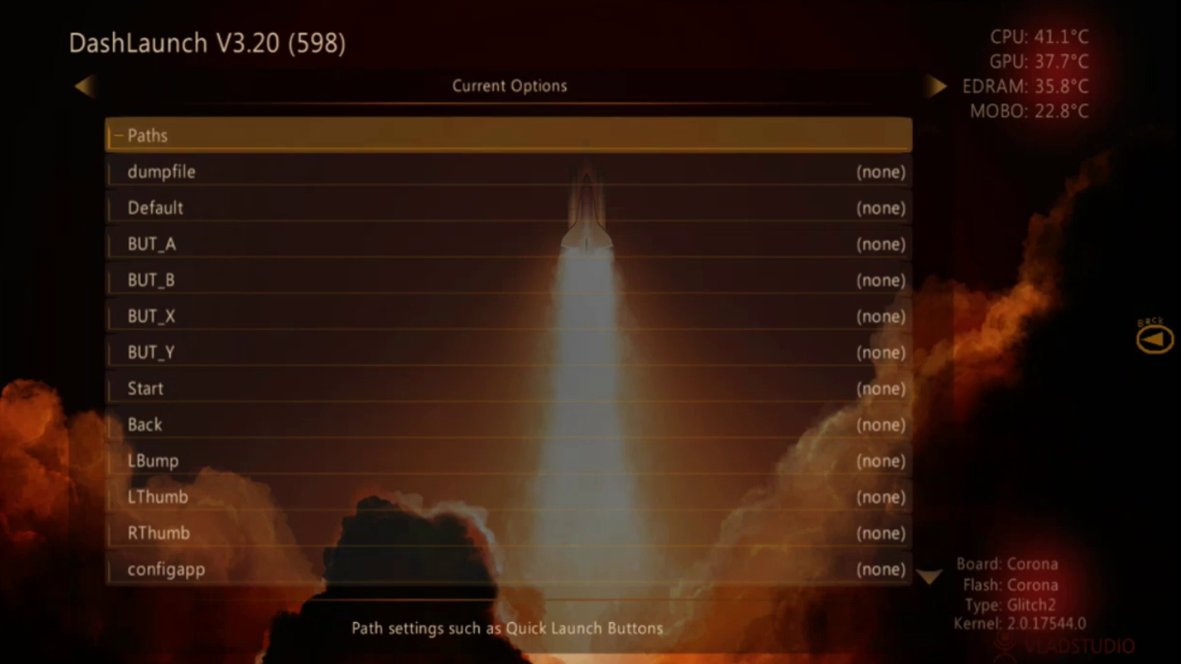
key(Up)
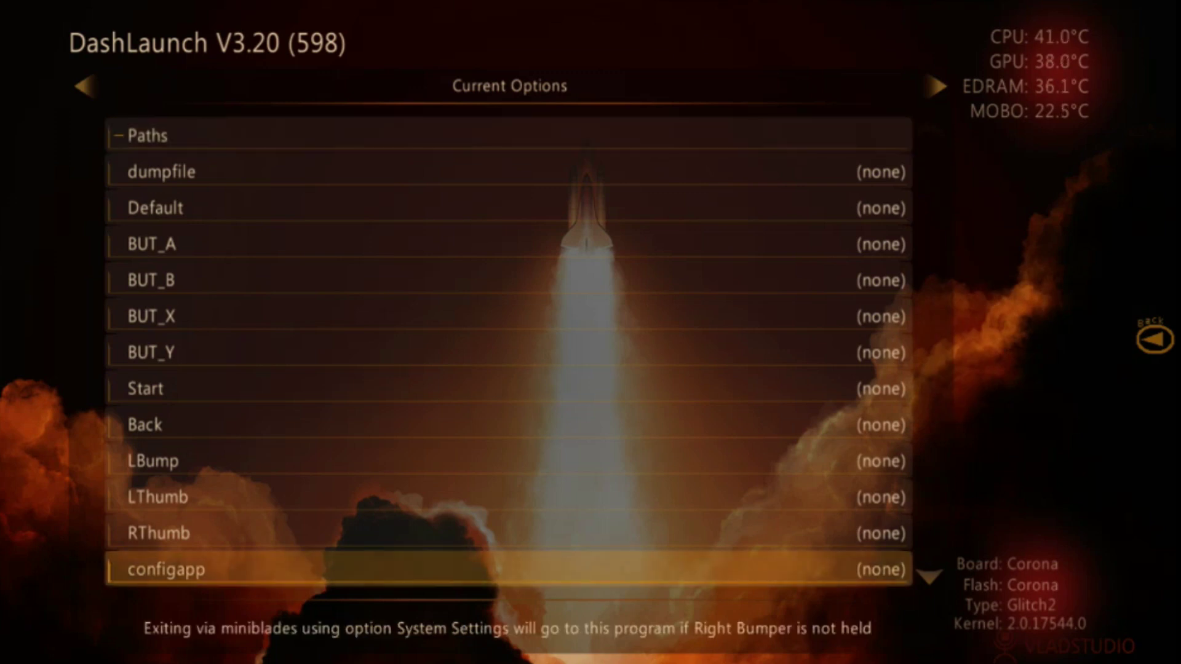
key(Page_Down)
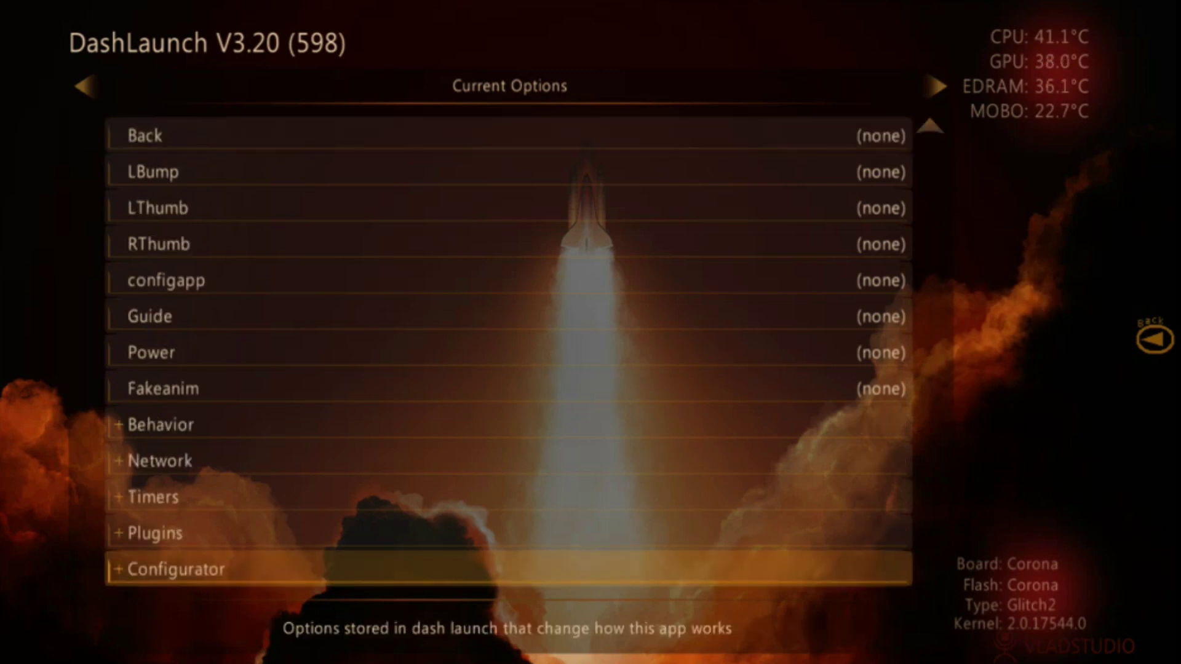
key(Down)
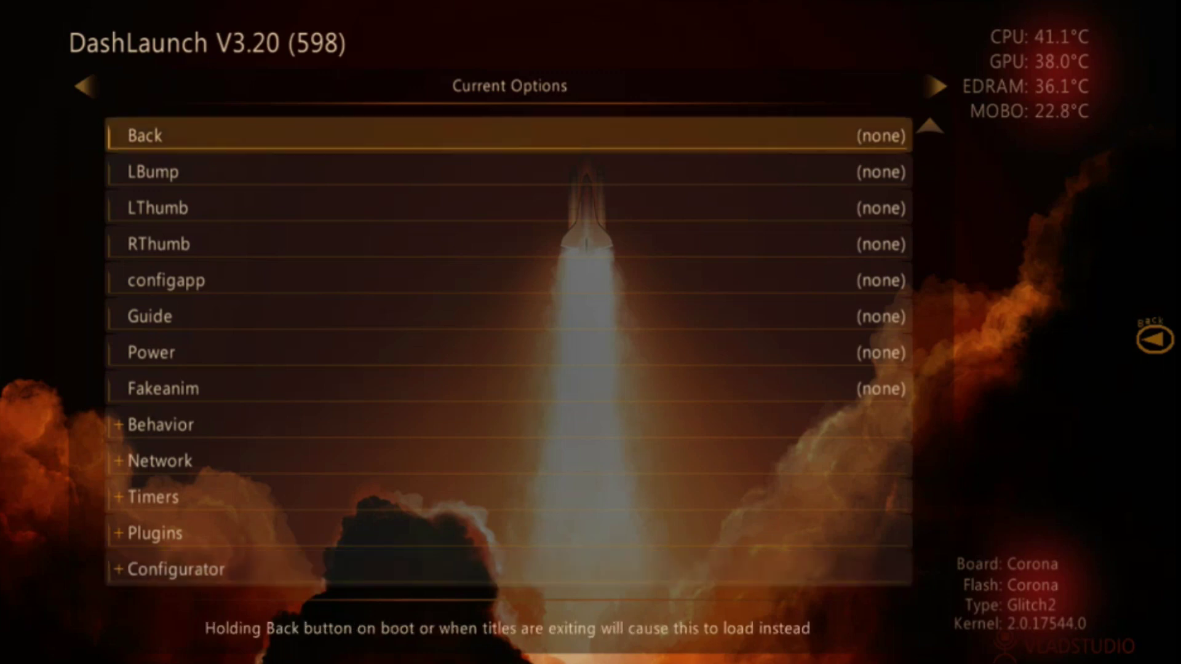
key(Page_Up)
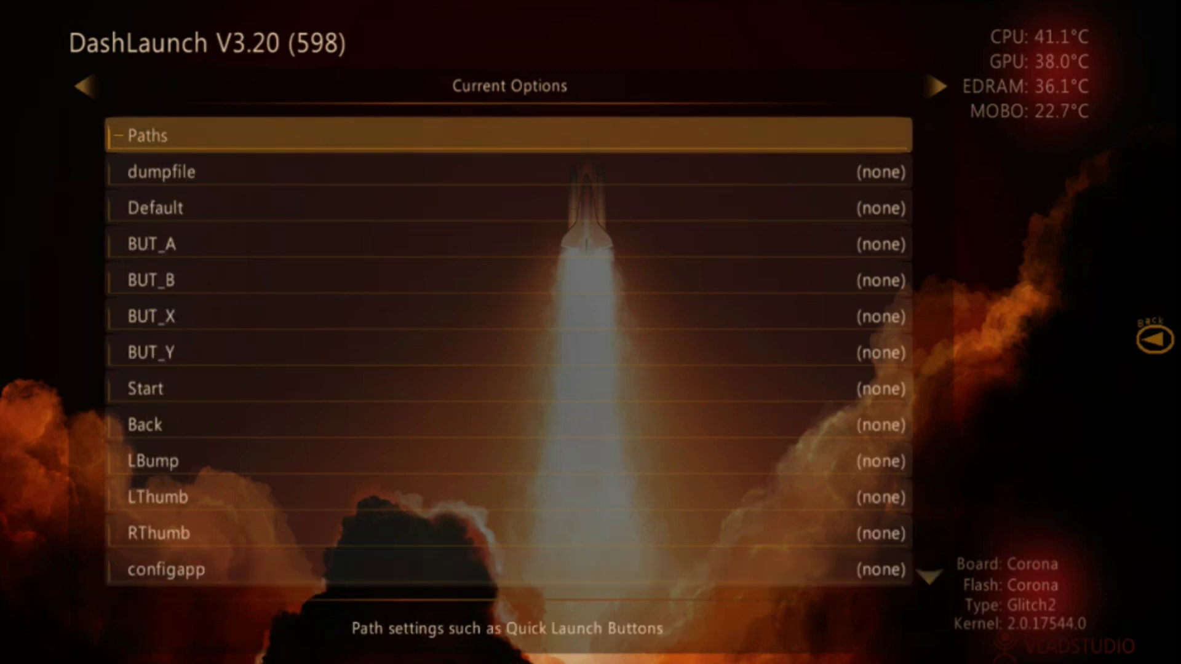
key(Return)
- Review the system behavior options in the Behavior group from contpatch through remotenxe, and collapse the group
key(Down)
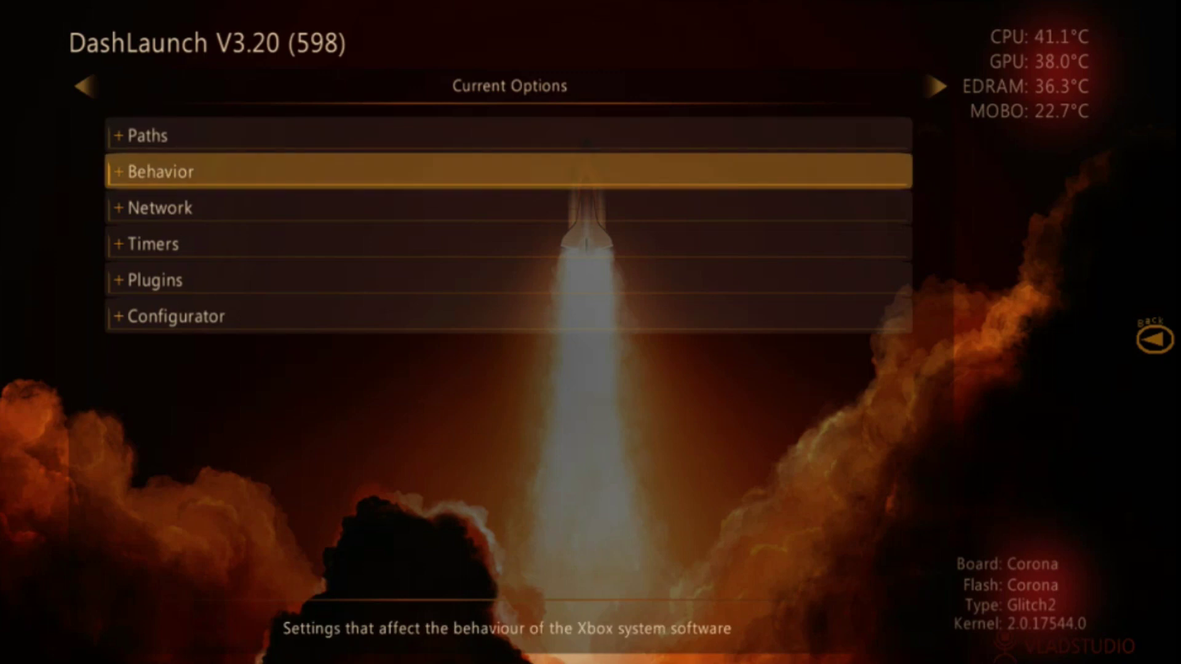
key(Return)
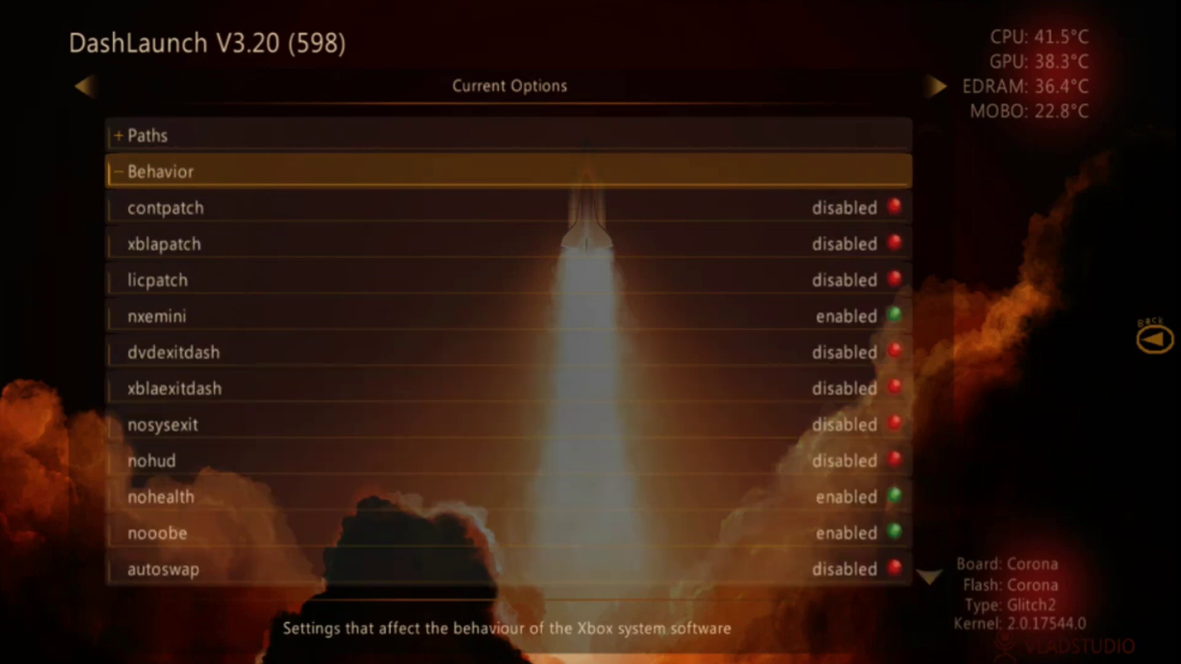
key(Page_Down)
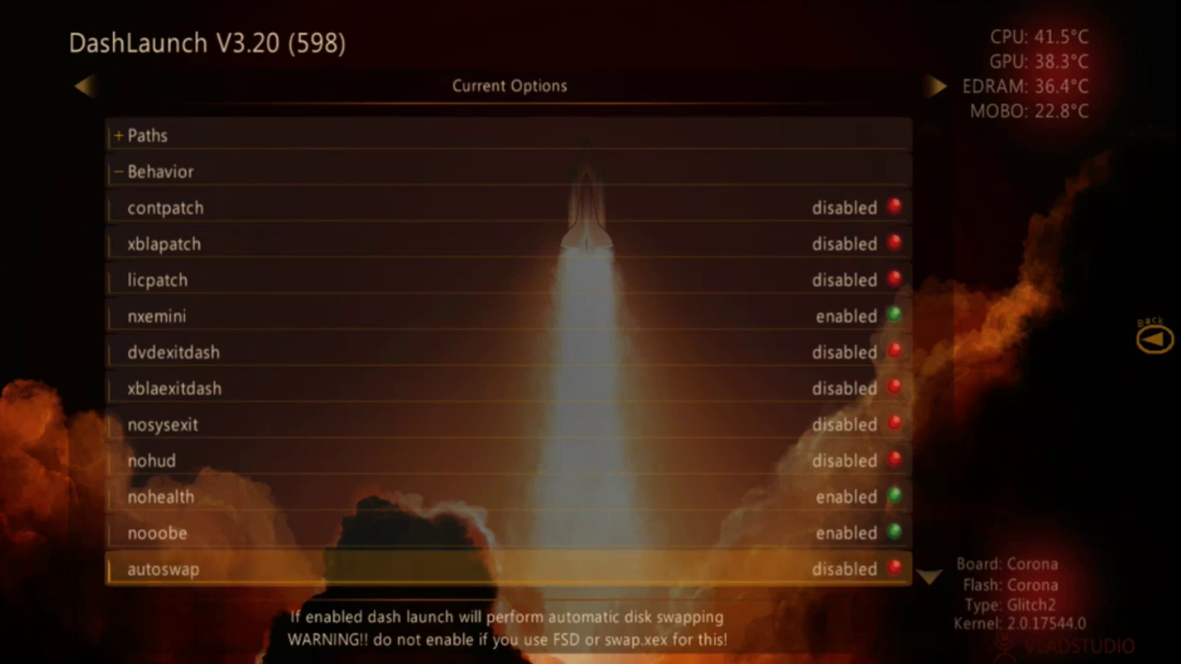
key(Page_Down)
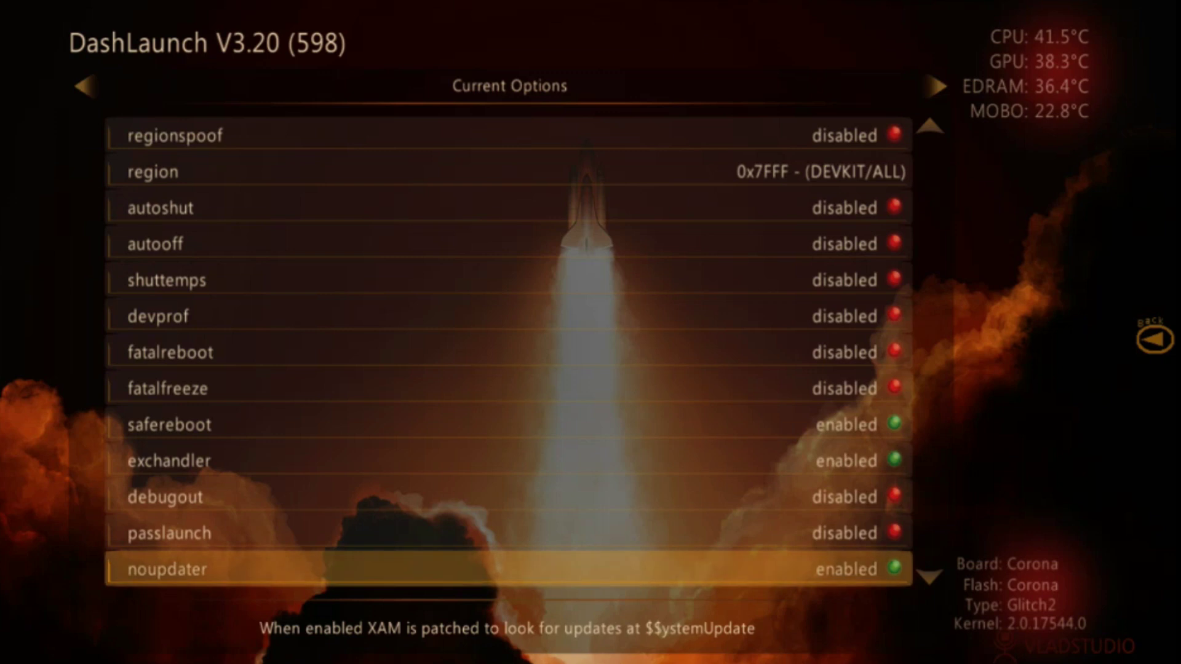
key(Page_Down)
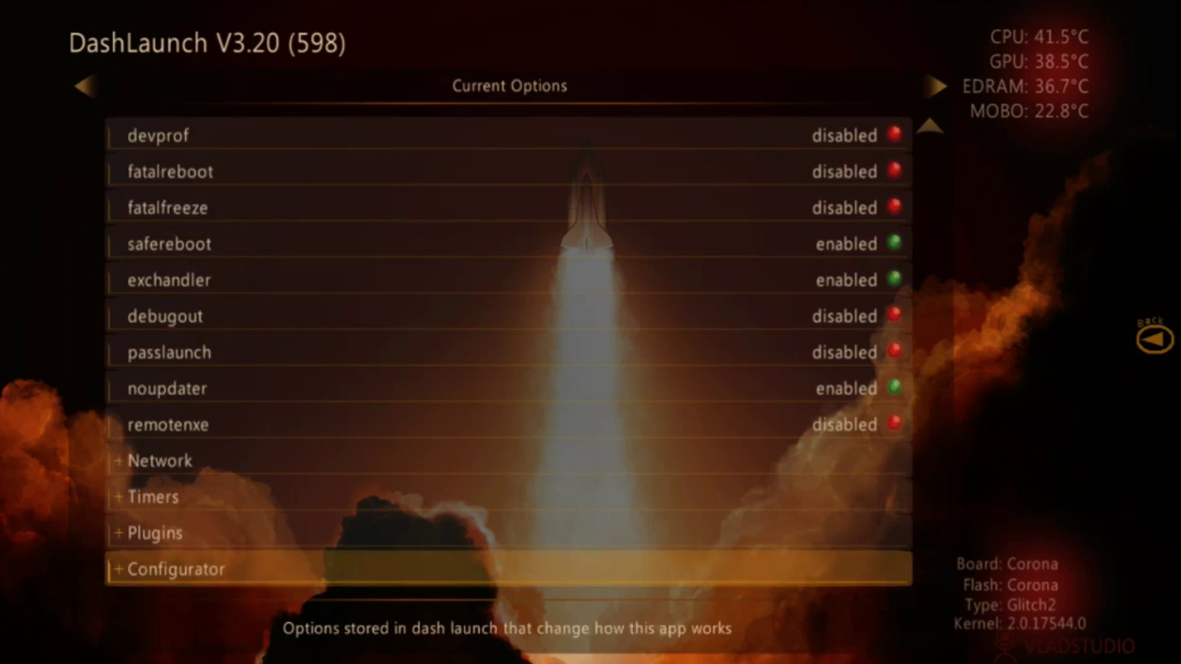
key(Page_Down)
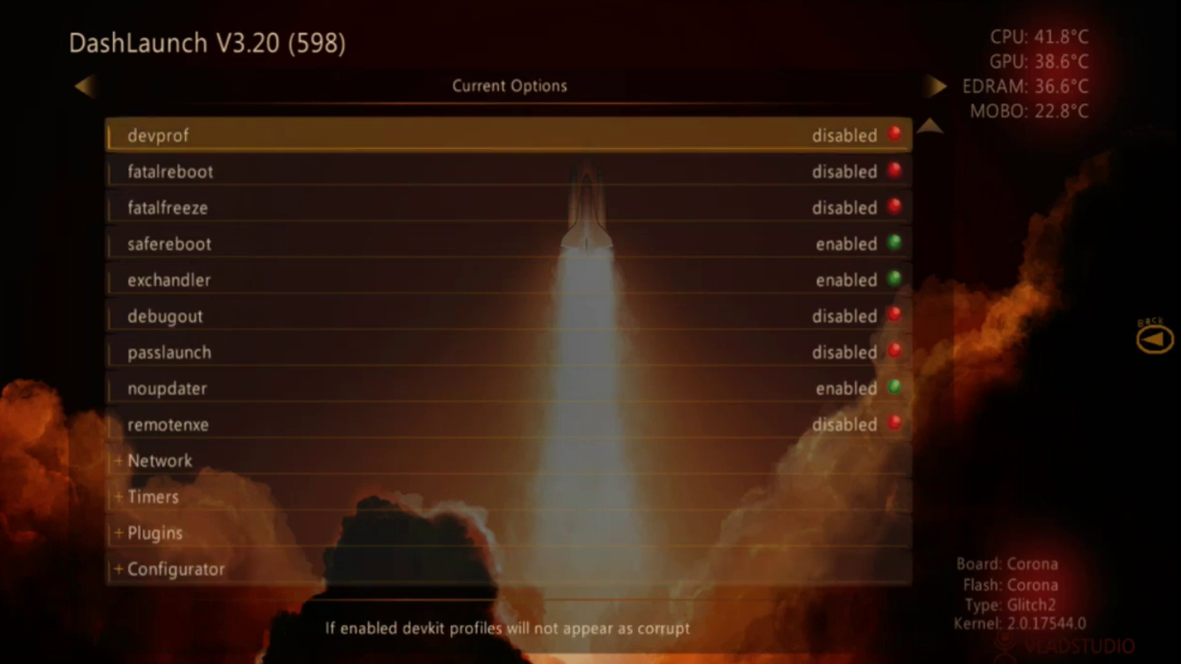
key(Down)
key(Return)
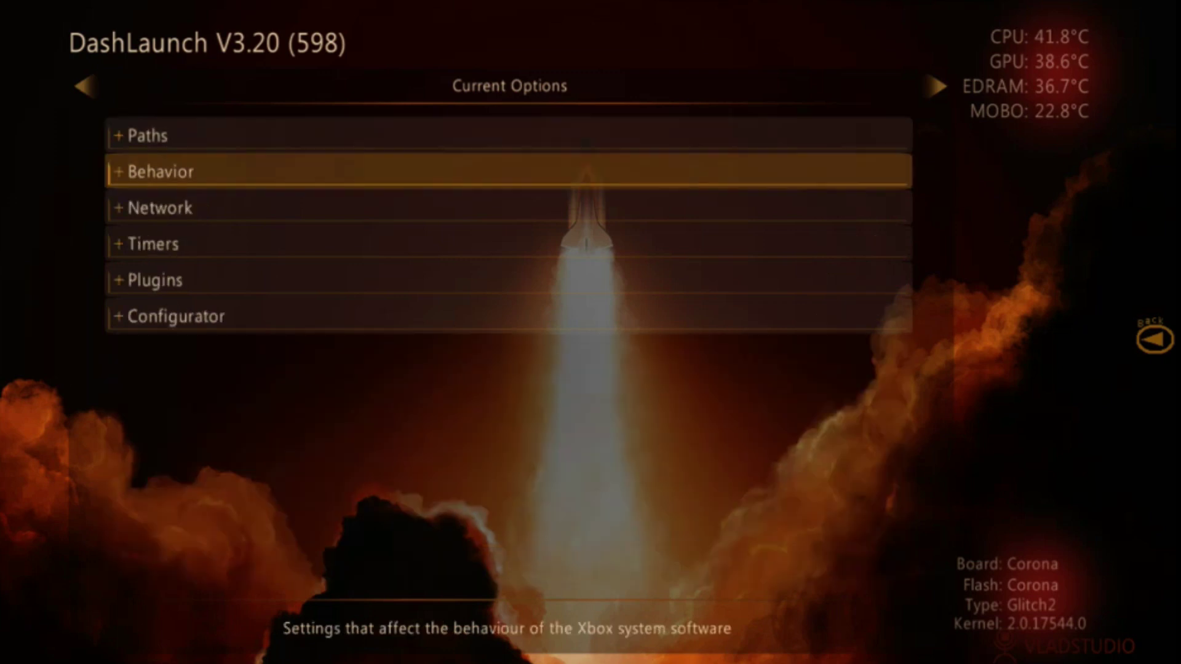
- Disable liveblock, livestrong and xhttp in the Network settings
key(Down)
key(Return)
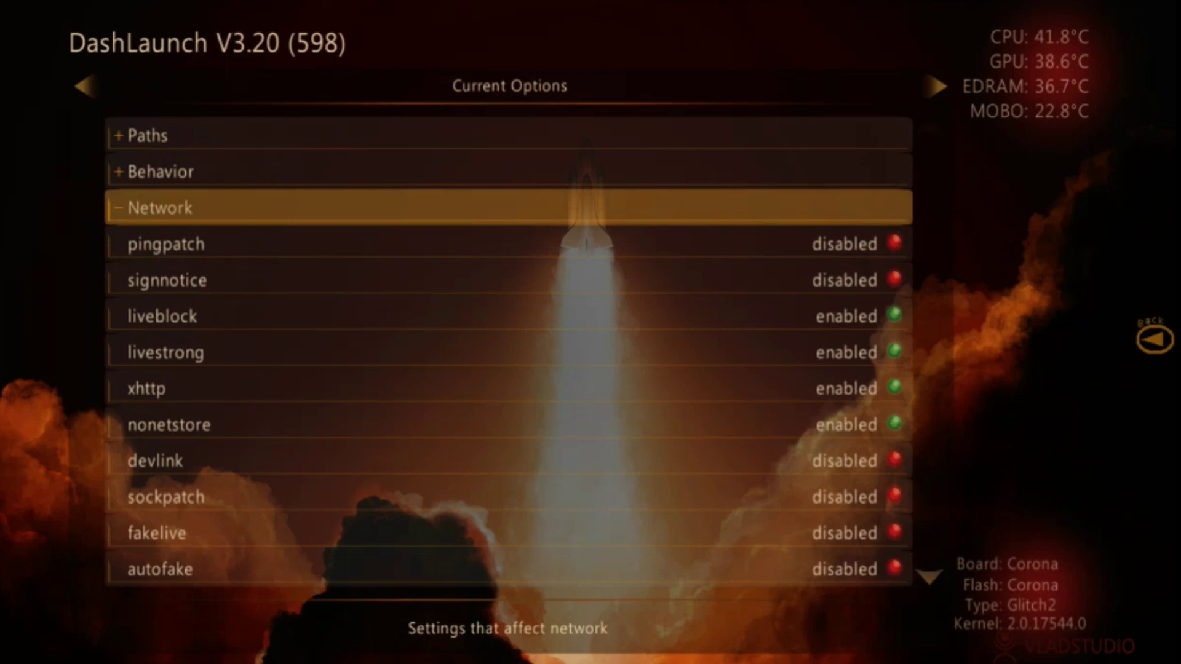
key(Down)
key(Down)
key(Down)
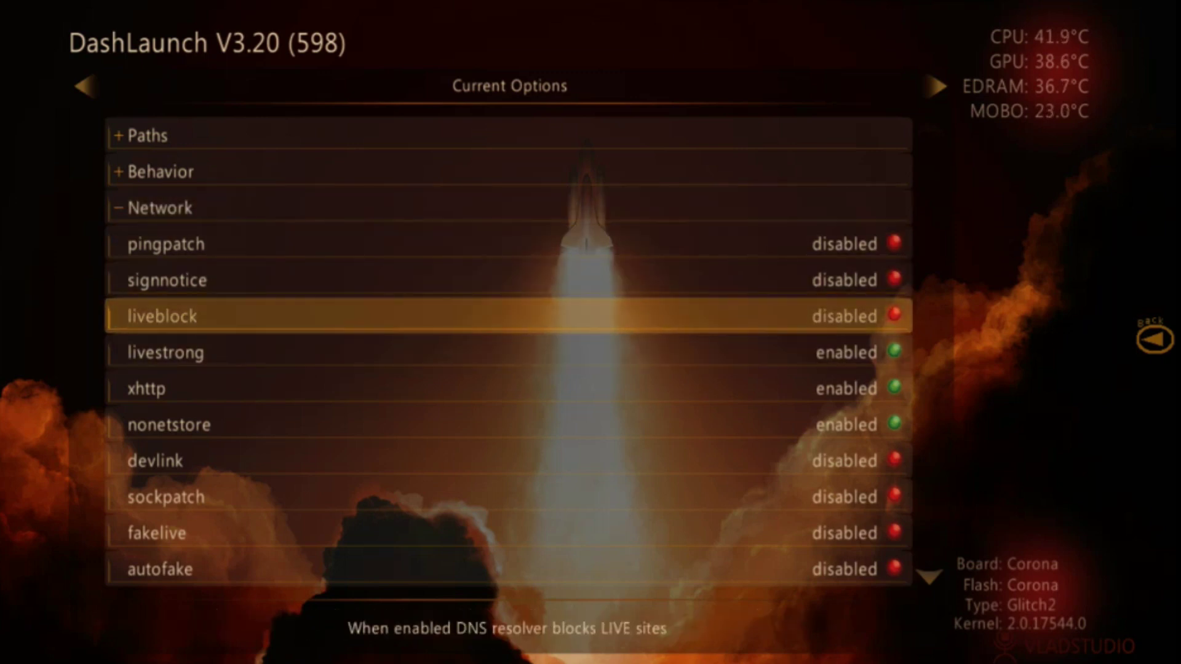
key(Return)
key(Down)
key(Return)
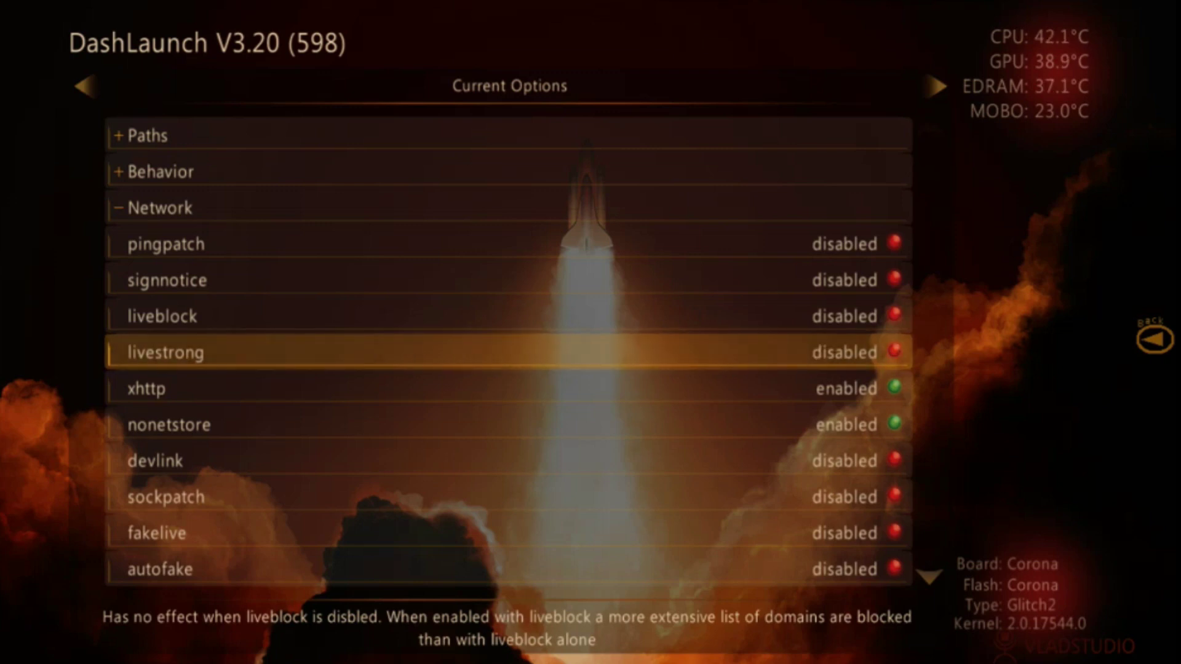
key(Down)
key(Return)
key(Down)
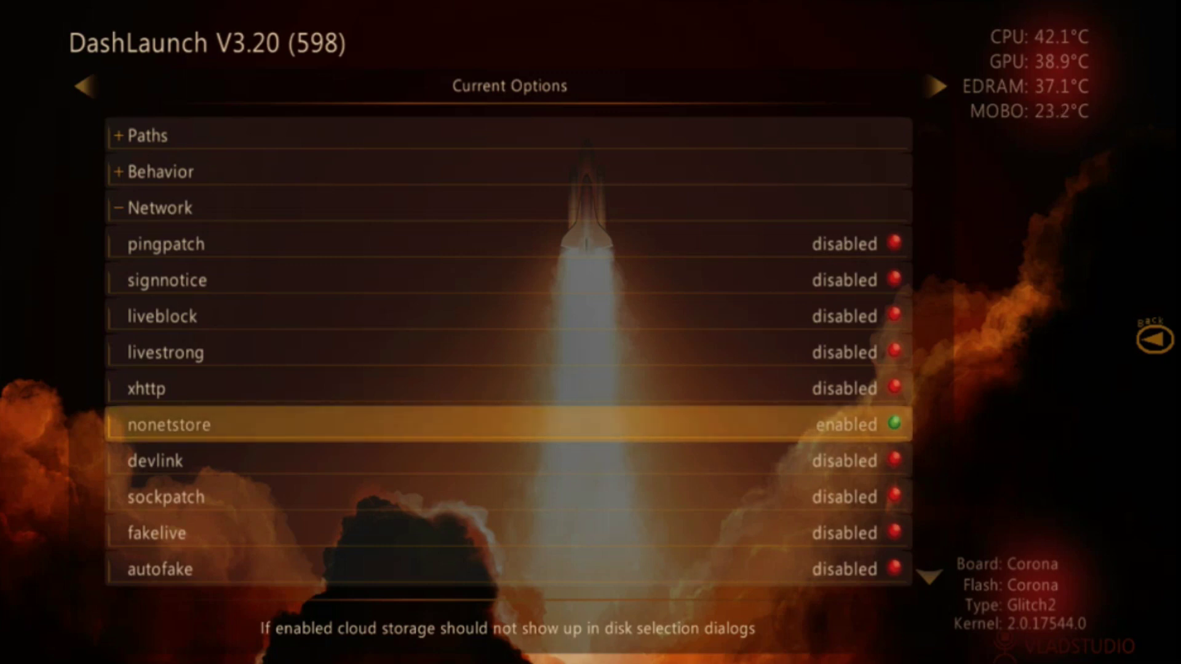
- Look through the remaining Network options, including autocont and the autofake entries, and collapse the Network group
key(Up)
key(Up)
key(Up)
key(Up)
key(Up)
key(Up)
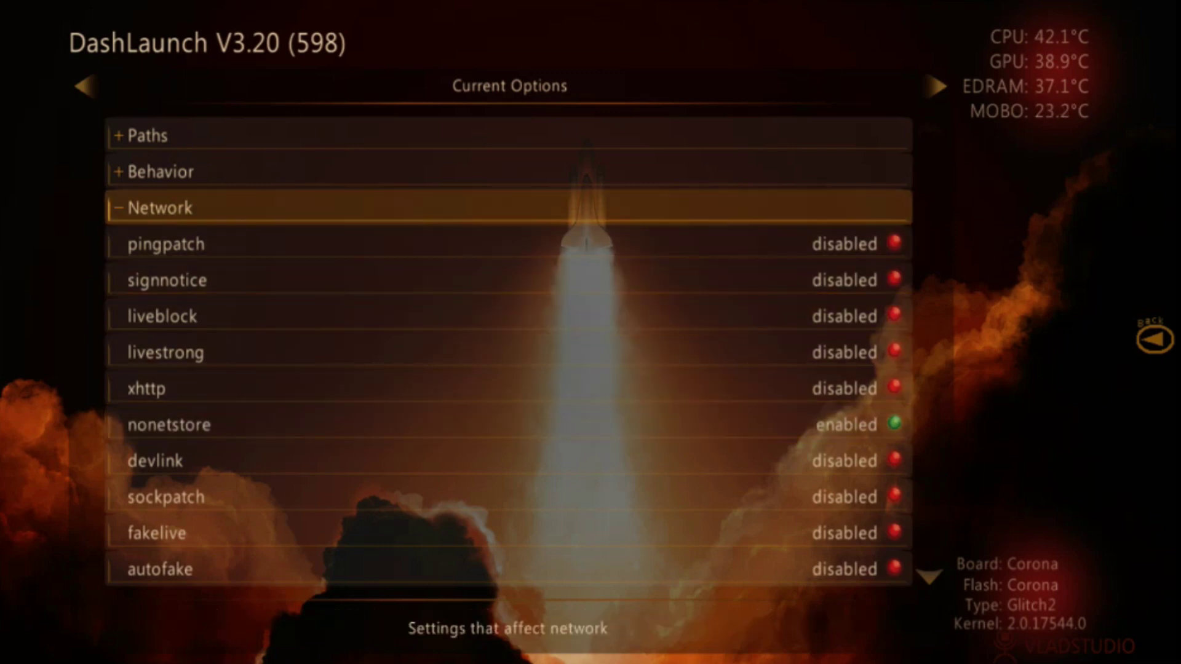
key(Page_Down)
key(Page_Down)
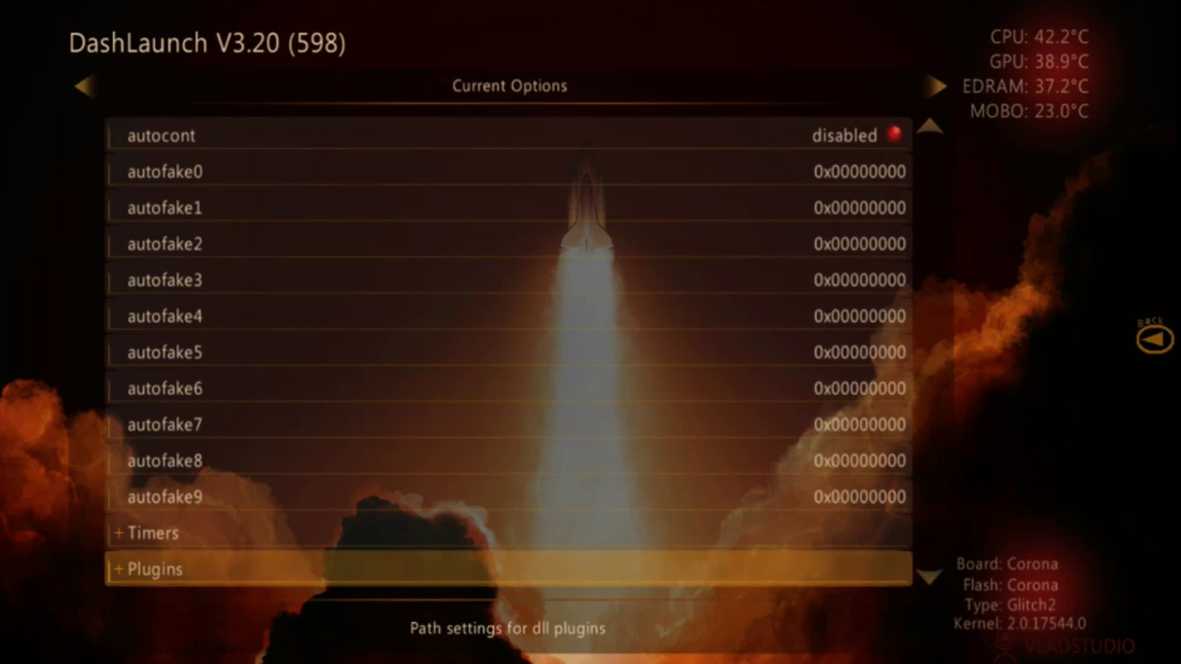
key(Page_Up)
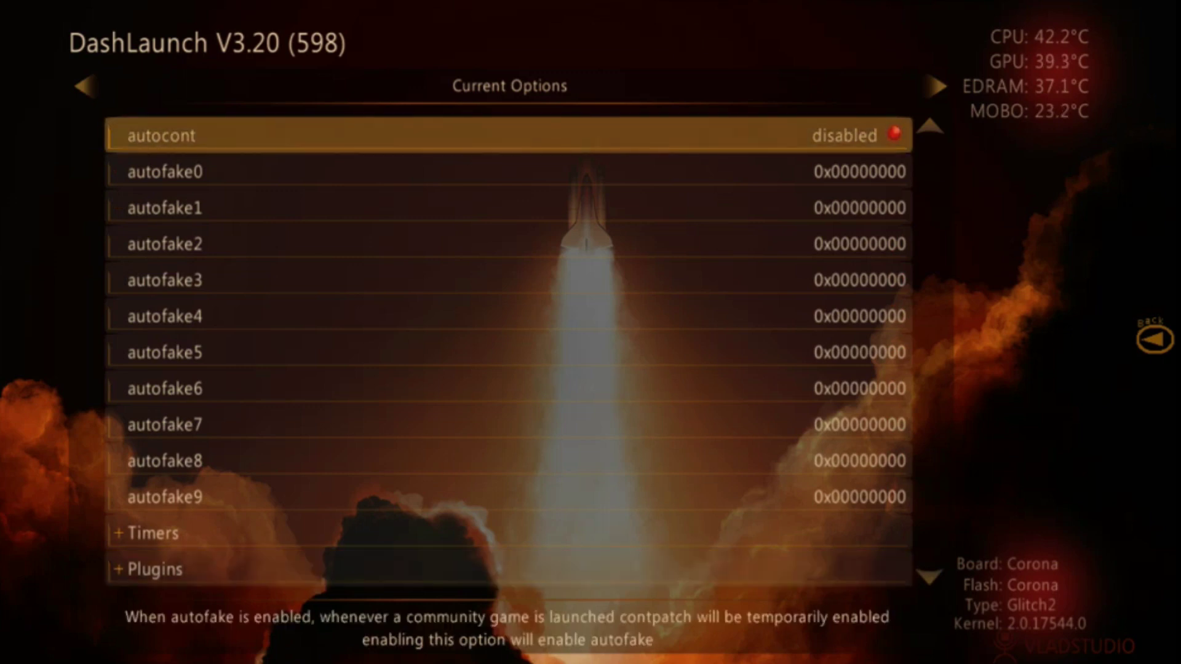
key(Page_Up)
key(Down)
key(Down)
key(Return)
- Check the Timers settings and expand the Plugins group to show its plugin path entries
key(Down)
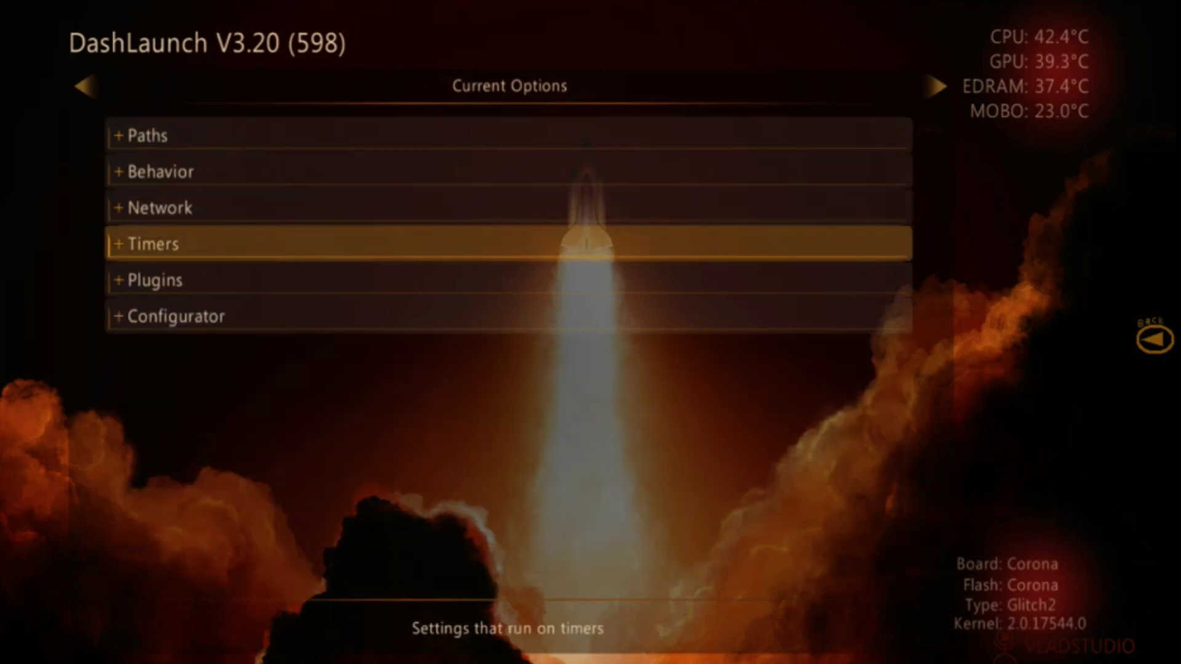
key(Return)
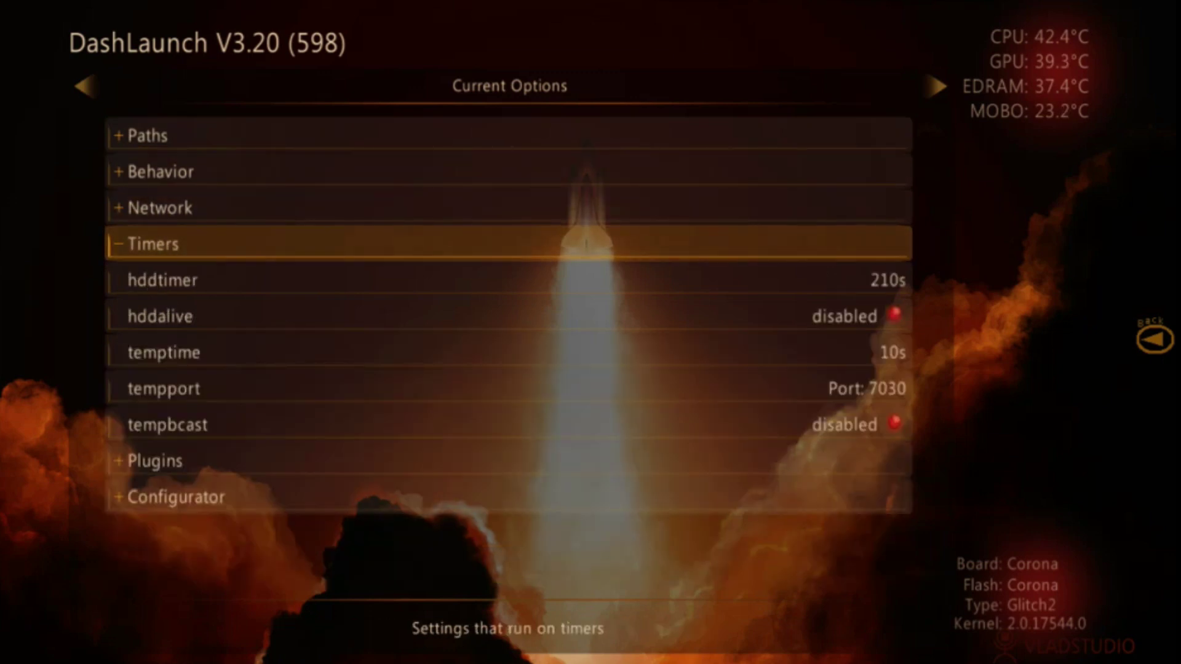
key(Return)
key(Down)
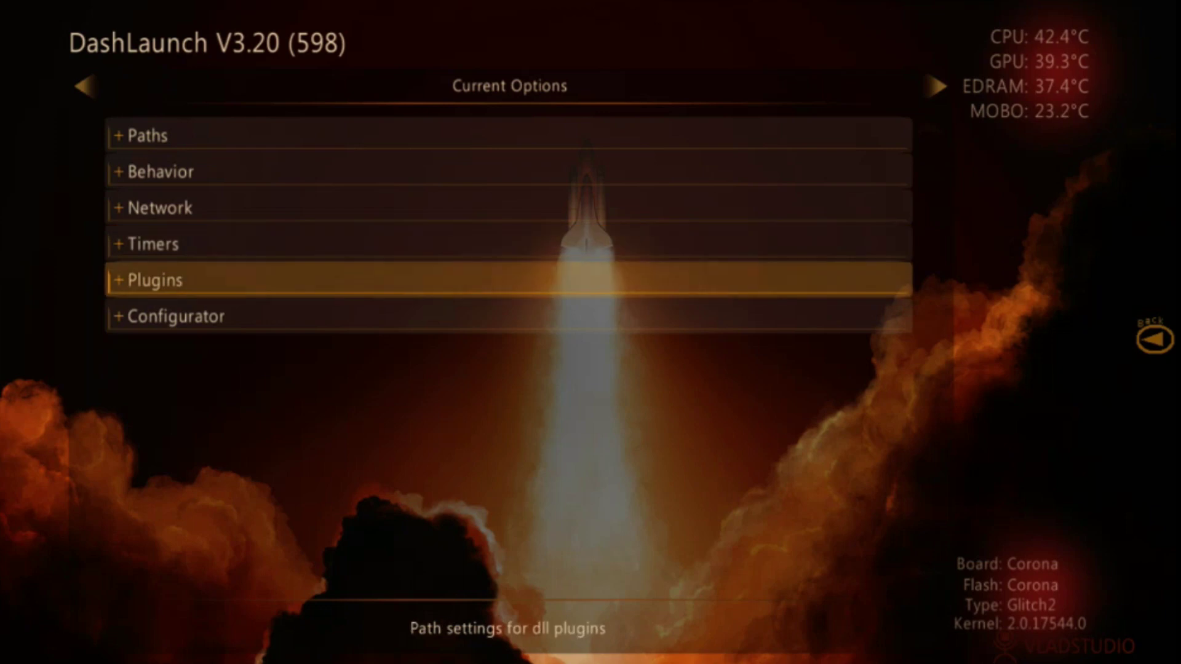
key(Return)
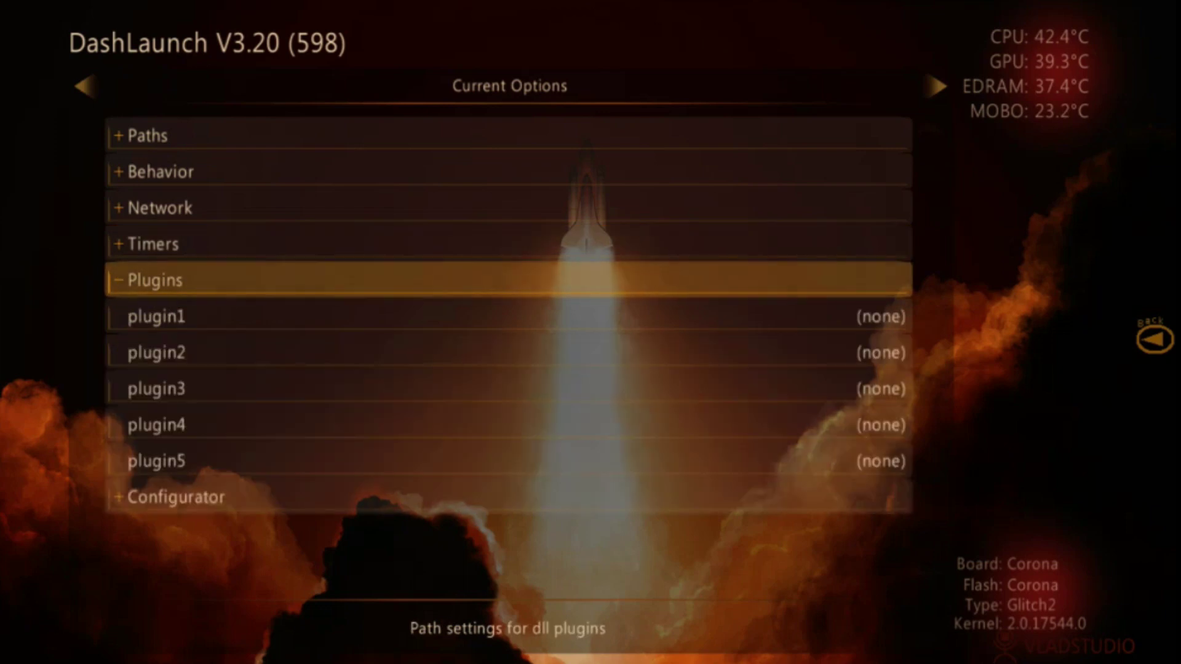